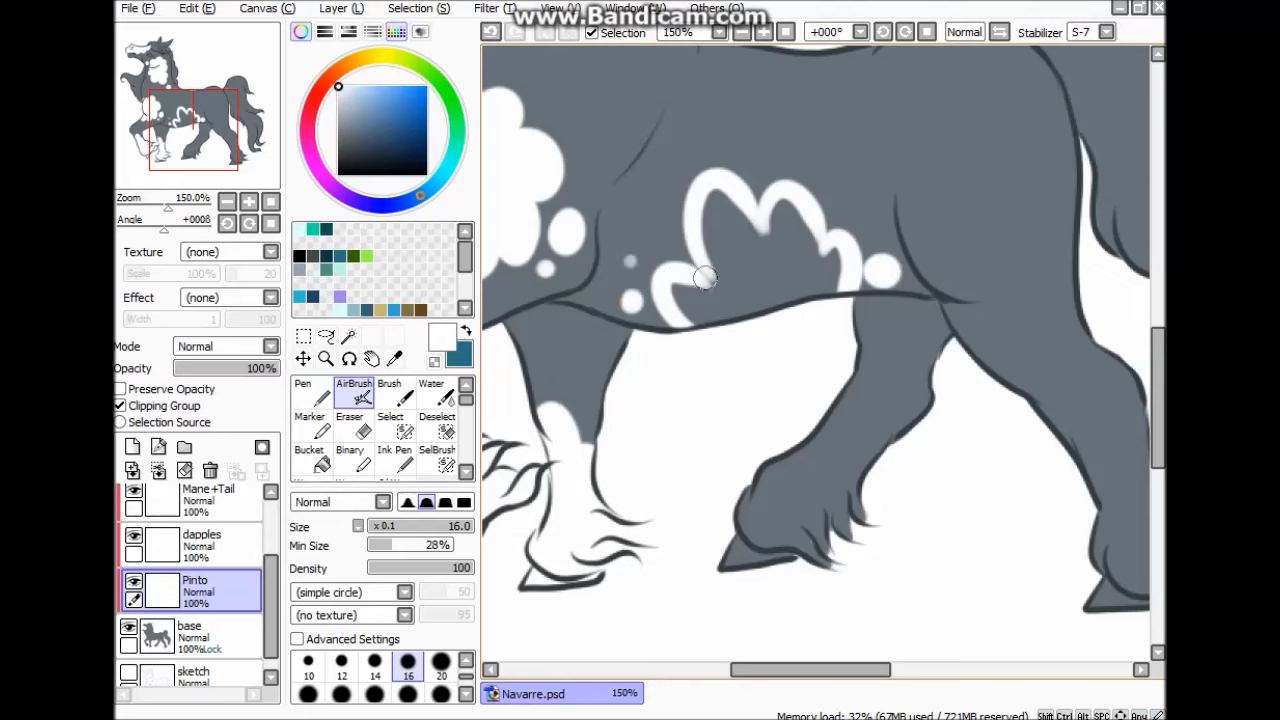
Step: Fill in the belly patch with white and paint the white markings on the lower hind legs with the AirBrush
mouse_move(630, 304)
mouse_down()
mouse_move(698, 316)
mouse_move(716, 191)
mouse_move(693, 284)
mouse_move(765, 302)
mouse_move(723, 226)
mouse_move(769, 224)
mouse_move(827, 257)
mouse_move(779, 208)
mouse_move(770, 305)
mouse_up()
scroll(770, 305, up, 2)
mouse_move(810, 190)
mouse_down()
mouse_move(900, 215)
mouse_move(1058, 167)
mouse_move(850, 190)
mouse_move(940, 220)
mouse_move(990, 170)
mouse_move(845, 256)
mouse_up()
mouse_move(846, 522)
mouse_down()
mouse_move(890, 565)
mouse_move(848, 632)
mouse_up()
mouse_move(870, 500)
mouse_down()
mouse_move(762, 608)
mouse_move(857, 566)
mouse_up()
scroll(857, 566, down, 4)
mouse_move(758, 446)
mouse_down()
mouse_move(715, 516)
mouse_move(852, 446)
mouse_move(822, 502)
mouse_up()
drag(840, 670, 879, 670)
mouse_move(890, 328)
mouse_down()
mouse_move(985, 392)
mouse_move(971, 529)
mouse_up()
Step: Add white patches and round spots on the back and hindquarters, reducing the AirBrush to size 12 for the small ones
click(441, 694)
key([)
key([)
key([)
key([)
key([)
scroll(920, 357, up, 5)
click(865, 378)
key([)
key([)
key([)
click(908, 360)
drag(560, 110, 892, 257)
scroll(892, 257, down, 1)
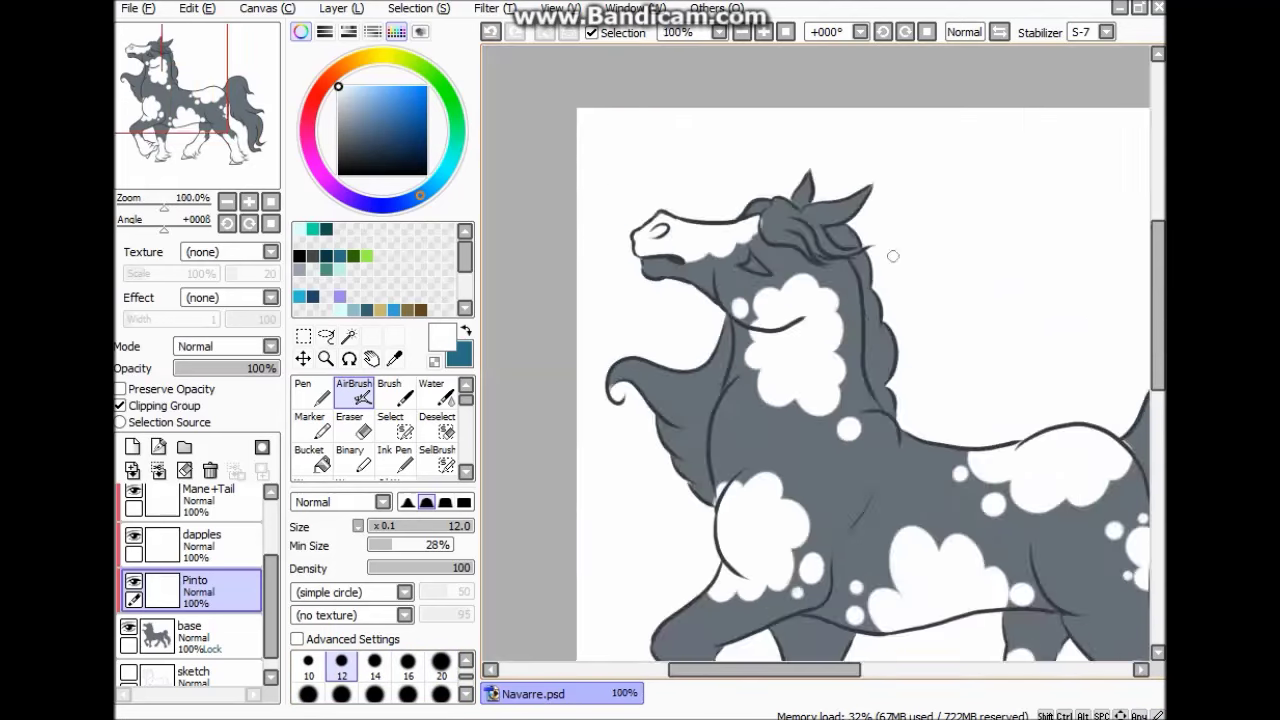
Step: Soften the lower edge of the white face marking with the Eraser at size 12 and density 29
scroll(640, 215, up, 3)
click(354, 425)
click(341, 663)
click(398, 568)
mouse_move(797, 362)
mouse_down()
mouse_move(855, 357)
mouse_move(1027, 304)
mouse_move(857, 369)
mouse_move(988, 328)
mouse_up()
Step: Soften the edges of the white cheek spot and the large neck patch with the Eraser
scroll(848, 633, right, 3)
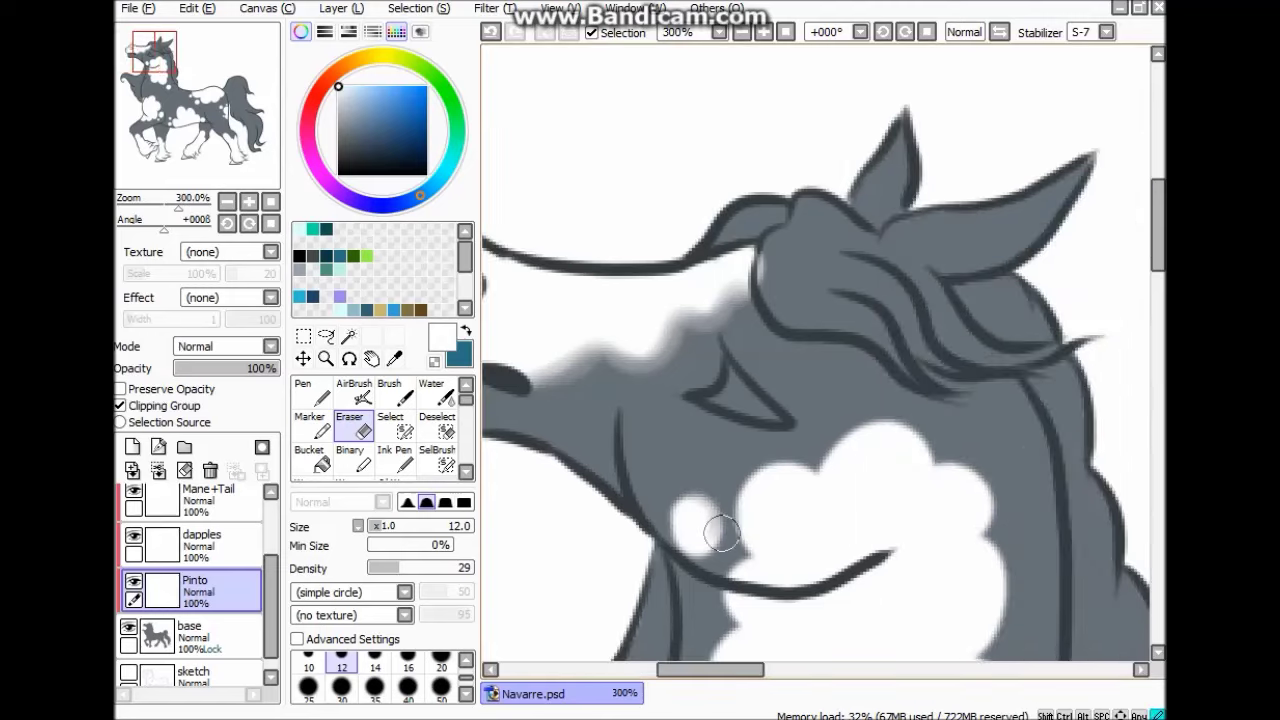
mouse_move(717, 493)
mouse_down()
mouse_move(729, 528)
mouse_move(737, 506)
mouse_move(818, 469)
mouse_move(929, 458)
mouse_move(983, 517)
mouse_move(1002, 450)
mouse_move(1000, 599)
mouse_move(978, 476)
mouse_move(851, 432)
mouse_move(754, 543)
mouse_move(744, 535)
mouse_move(758, 469)
mouse_move(840, 456)
mouse_move(982, 469)
mouse_move(996, 518)
mouse_up()
scroll(996, 518, down, 3)
mouse_move(989, 371)
mouse_down()
mouse_move(983, 360)
mouse_move(993, 488)
mouse_move(995, 395)
mouse_up()
mouse_move(720, 350)
mouse_down()
mouse_move(767, 519)
mouse_move(750, 353)
mouse_move(746, 448)
mouse_move(837, 537)
mouse_move(785, 553)
mouse_move(733, 443)
mouse_move(717, 360)
mouse_move(858, 515)
mouse_move(838, 534)
mouse_move(997, 531)
mouse_up()
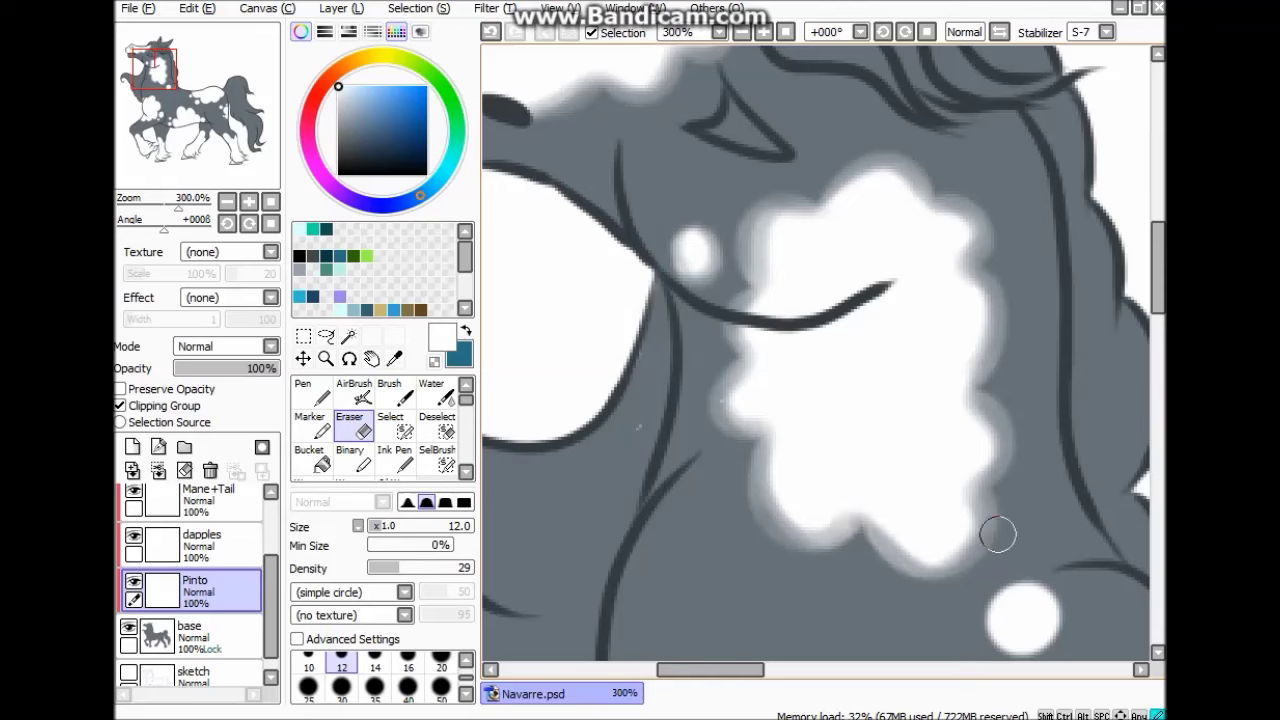
Step: Soften the edges of the spot at the base of the neck, the chest patch and the small spots beside it
scroll(1128, 377, down, 4)
drag(1022, 280, 1069, 254)
mouse_move(640, 425)
mouse_down()
mouse_move(705, 412)
mouse_move(813, 427)
mouse_move(868, 469)
mouse_move(864, 597)
mouse_move(837, 444)
mouse_move(883, 452)
mouse_move(804, 374)
mouse_move(668, 391)
mouse_move(833, 431)
mouse_up()
scroll(890, 331, down, 4)
mouse_move(853, 278)
mouse_down()
mouse_move(823, 377)
mouse_move(616, 388)
mouse_move(686, 400)
mouse_move(834, 374)
mouse_move(903, 226)
mouse_move(876, 343)
mouse_move(951, 314)
mouse_move(900, 370)
mouse_up()
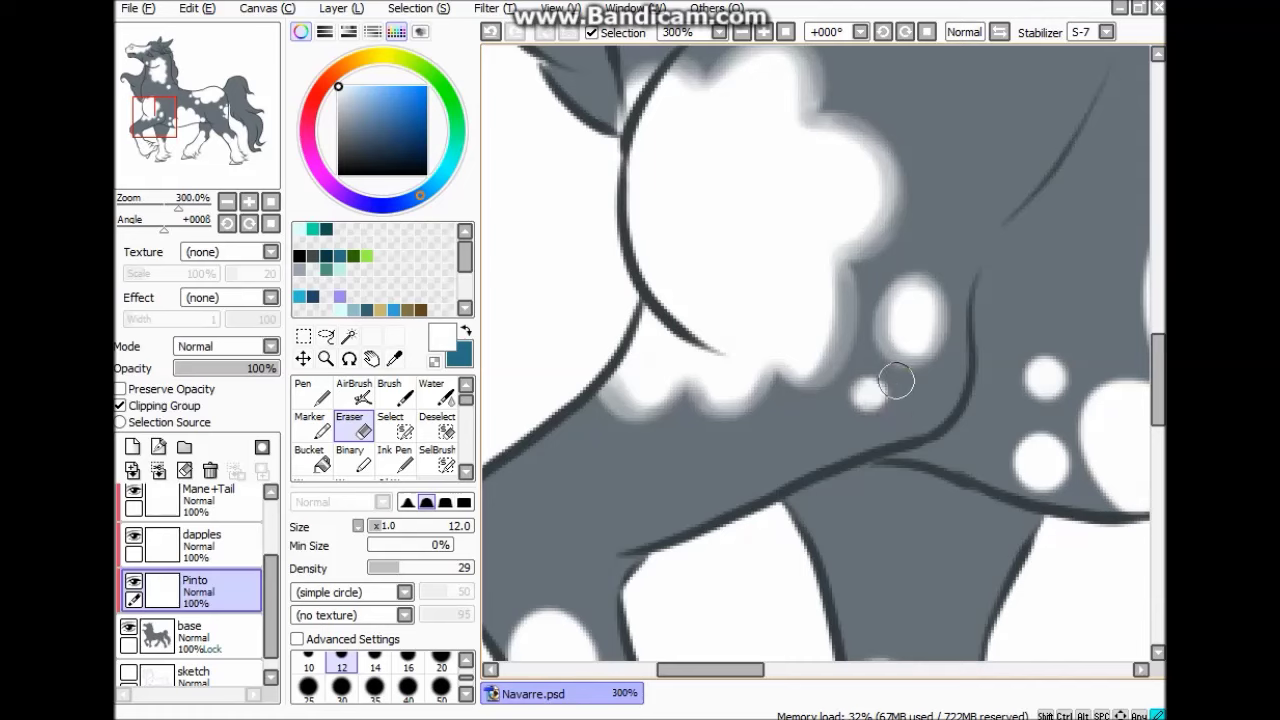
mouse_move(860, 475)
mouse_down()
mouse_move(982, 474)
mouse_move(1043, 295)
mouse_up()
Step: Blend the upper edges of the white front leg markings with a larger Eraser
key(bracketright)
key(bracketright)
key(bracketright)
mouse_move(697, 494)
mouse_down()
mouse_move(786, 490)
mouse_move(767, 447)
mouse_move(693, 440)
mouse_move(811, 475)
mouse_move(667, 477)
mouse_move(791, 470)
mouse_up()
drag(680, 670, 741, 670)
mouse_move(660, 505)
mouse_down()
mouse_move(767, 579)
mouse_move(694, 471)
mouse_move(757, 526)
mouse_up()
Step: Soften the lower spot in front of the belly patch with the Eraser at size 12, undoing the last stroke
key(bracketleft)
key(bracketleft)
key(bracketleft)
mouse_move(827, 265)
mouse_down()
mouse_move(840, 244)
mouse_move(860, 250)
mouse_move(868, 288)
mouse_up()
drag(939, 211, 935, 326)
key(ctrl+z)
Step: Soften the front lobes of the belly patch and the small spots beside it, using Eraser sizes 10 and 14
scroll(948, 163, up, 1)
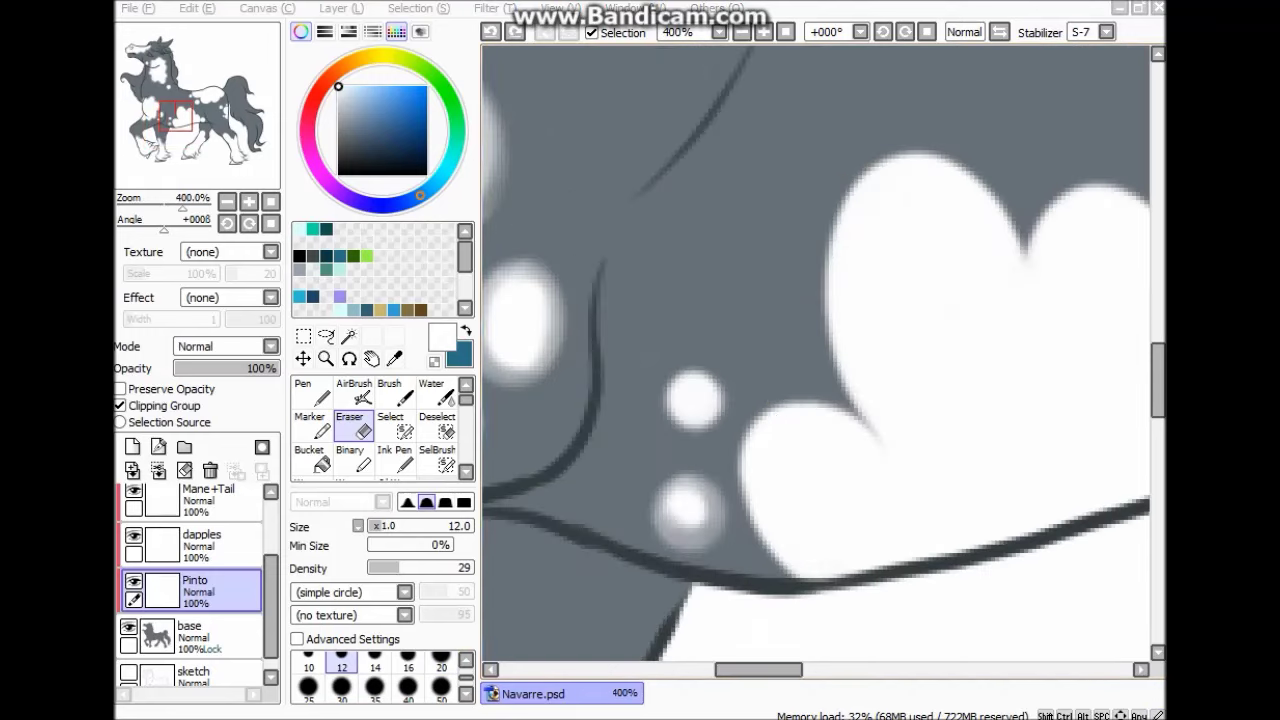
mouse_move(866, 437)
mouse_down()
mouse_move(800, 556)
mouse_move(751, 500)
mouse_move(788, 560)
mouse_up()
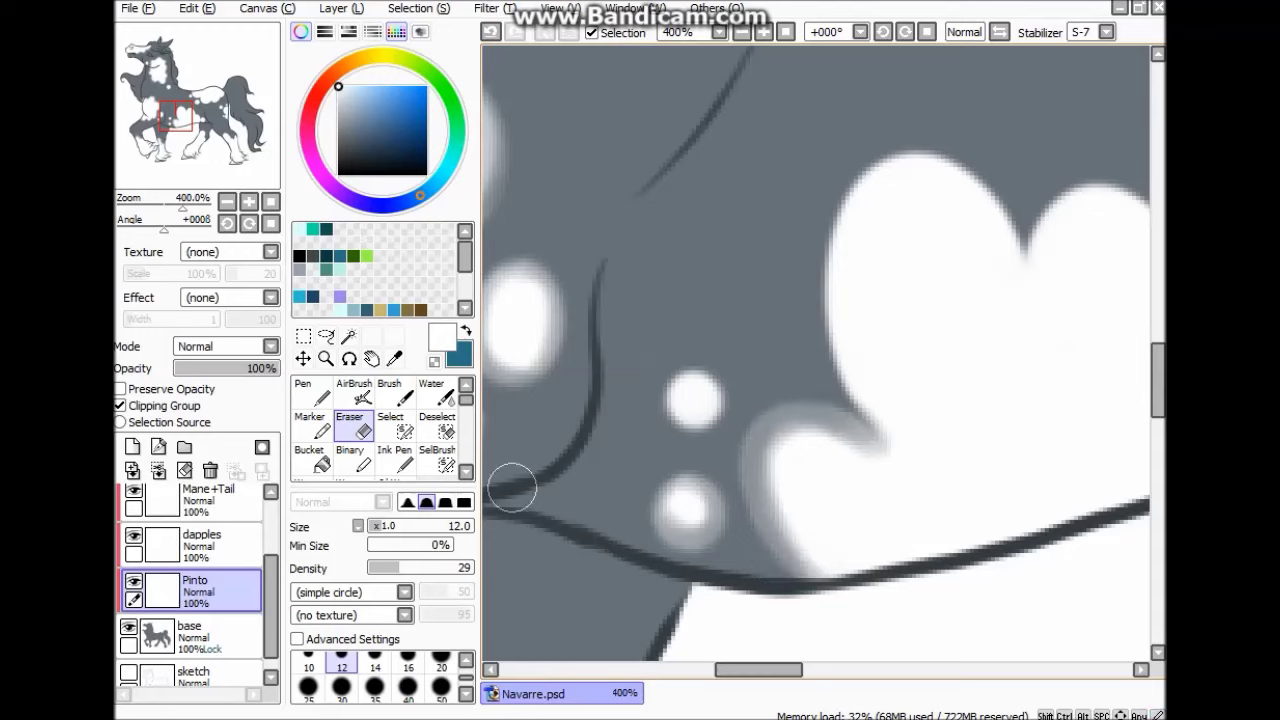
click(308, 662)
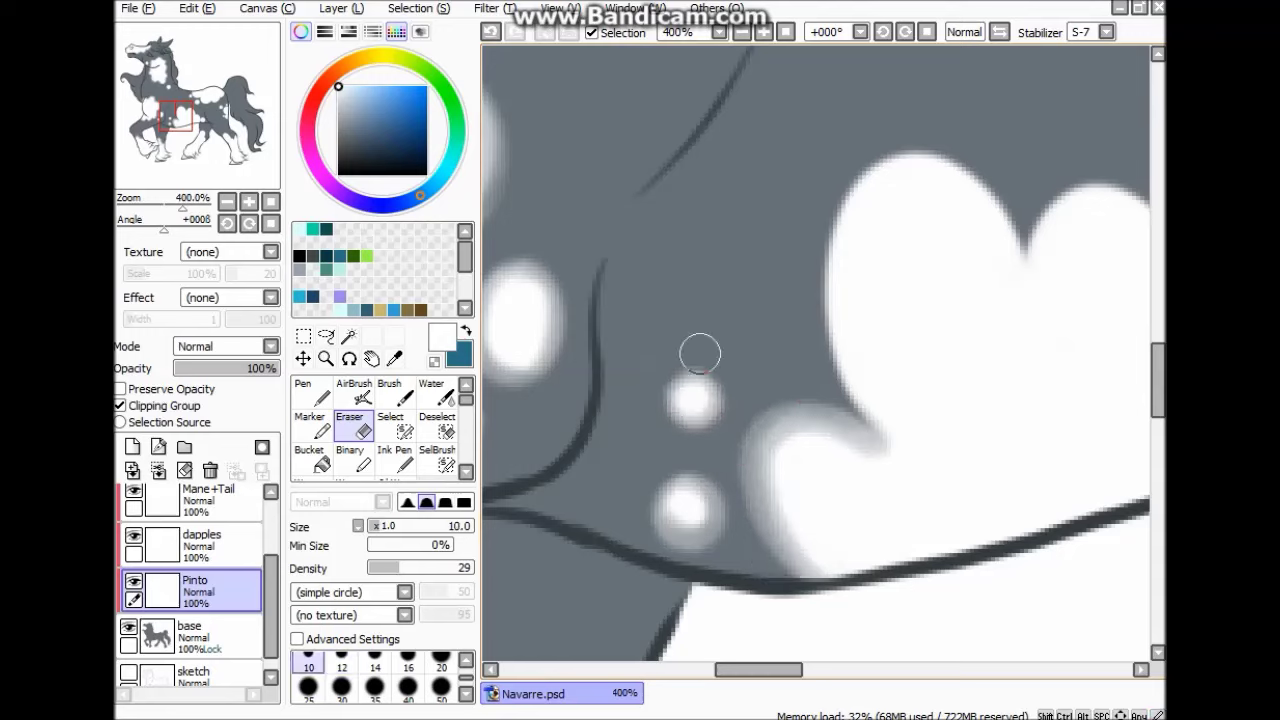
click(375, 662)
mouse_move(908, 137)
mouse_down()
mouse_move(924, 164)
mouse_move(871, 417)
mouse_move(837, 371)
mouse_move(903, 143)
mouse_move(938, 138)
mouse_up()
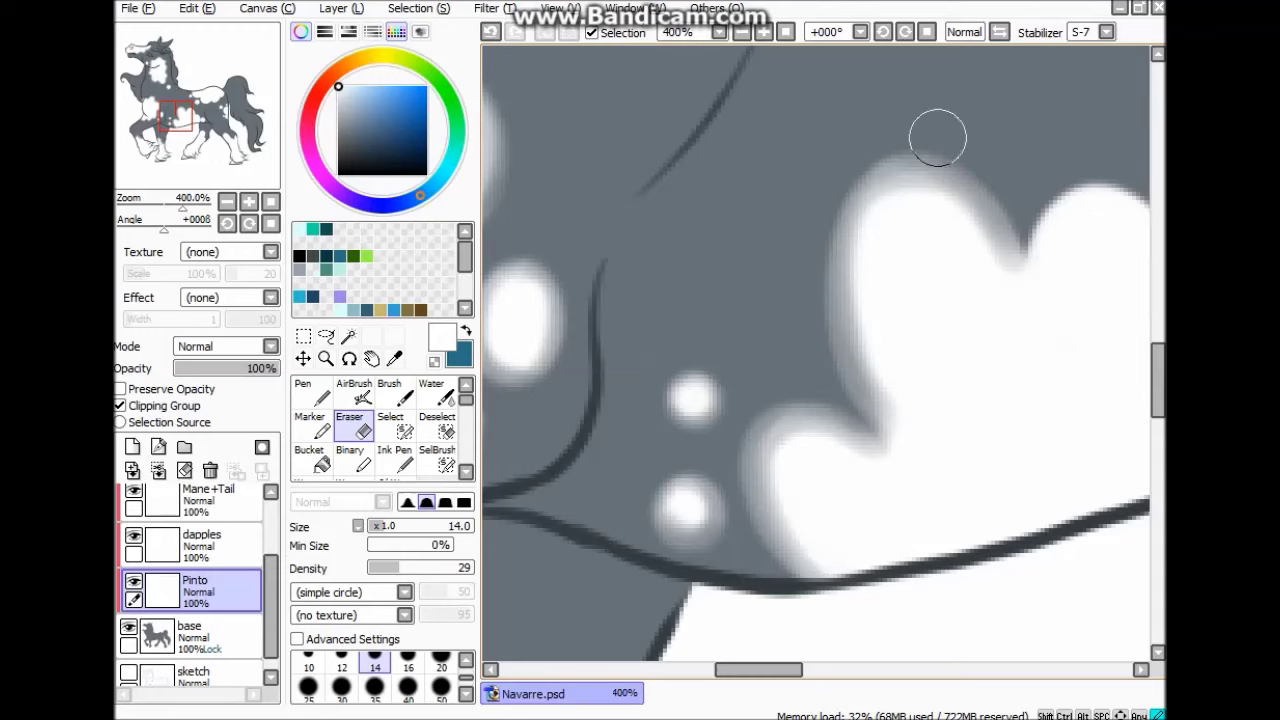
Step: Soften the rear lobes of the belly patch and the round spot behind it
drag(758, 670, 797, 670)
mouse_move(746, 251)
mouse_down()
mouse_move(904, 260)
mouse_move(964, 332)
mouse_move(1005, 462)
mouse_move(924, 299)
mouse_move(775, 185)
mouse_move(786, 171)
mouse_move(899, 245)
mouse_move(934, 312)
mouse_move(1046, 352)
mouse_move(1100, 487)
mouse_move(1100, 440)
mouse_up()
scroll(1000, 420, right, 3)
mouse_move(837, 389)
mouse_down()
mouse_move(859, 364)
mouse_move(811, 417)
mouse_move(820, 326)
mouse_move(874, 374)
mouse_move(795, 472)
mouse_up()
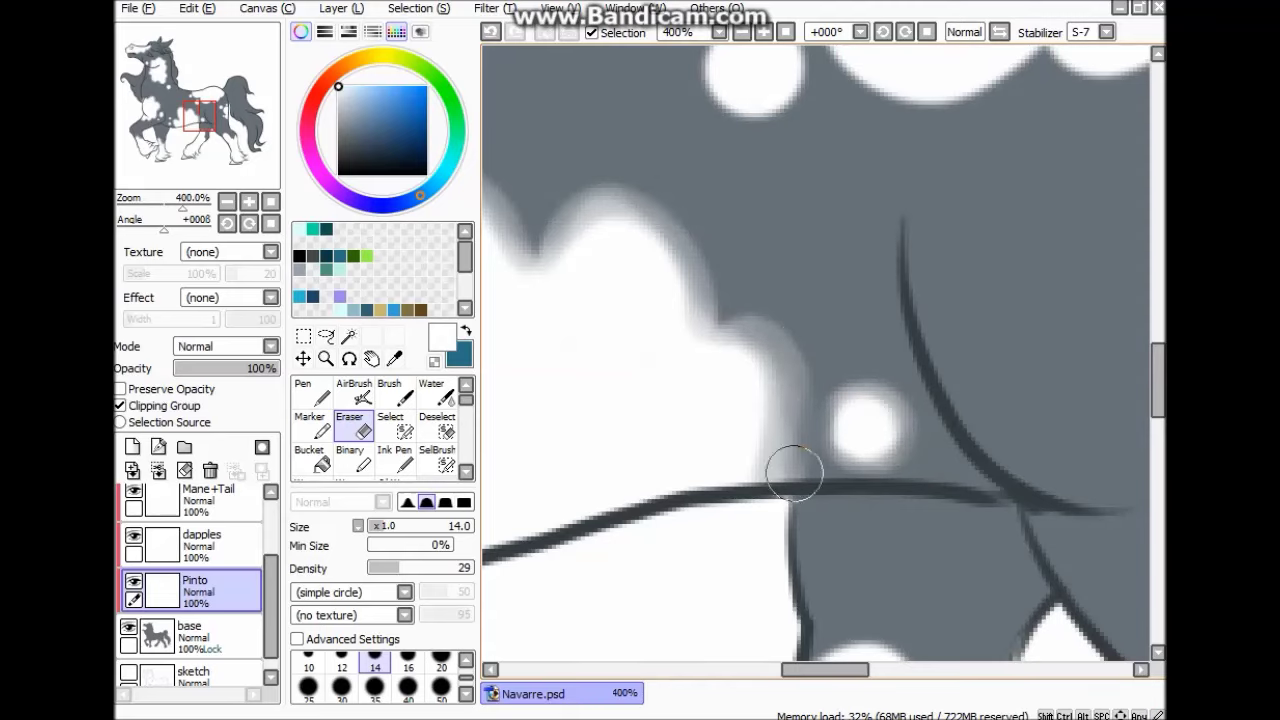
Step: Soften the front lobe of the rump patch and the two round spots near it, reducing the Eraser to size 12
scroll(795, 472, up, 5)
mouse_move(617, 297)
mouse_down()
mouse_move(630, 371)
mouse_move(666, 288)
mouse_move(816, 352)
mouse_move(597, 297)
mouse_move(708, 370)
mouse_move(650, 355)
mouse_move(753, 357)
mouse_move(759, 392)
mouse_move(814, 463)
mouse_move(796, 497)
mouse_up()
key(bracketleft)
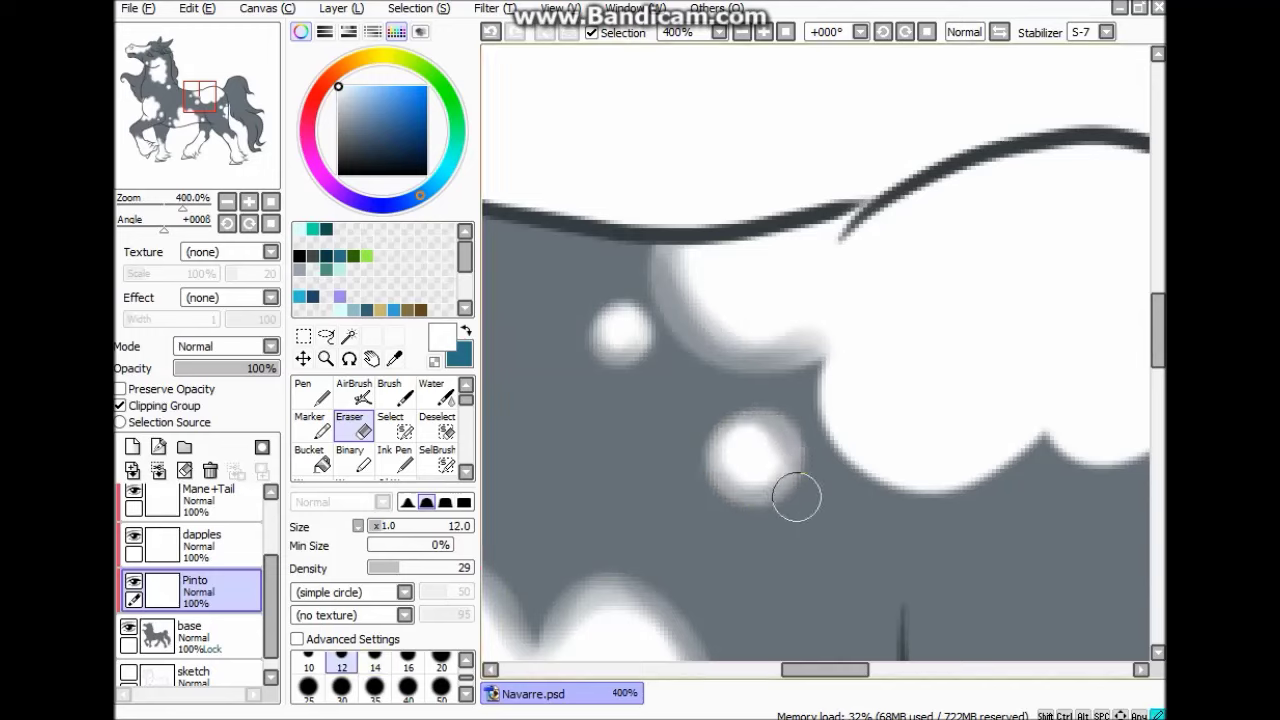
Step: Soften the remaining lower edge of the rump patch with a larger Eraser, bringing it to size 16
key(bracketright)
key(bracketright)
key(bracketright)
mouse_move(837, 346)
mouse_down()
mouse_move(908, 496)
mouse_move(990, 420)
mouse_up()
key(bracketleft)
drag(826, 389, 988, 424)
drag(788, 366, 818, 392)
key(Right)
mouse_move(598, 418)
mouse_down()
mouse_move(682, 443)
mouse_move(791, 363)
mouse_move(709, 451)
mouse_move(857, 263)
mouse_move(900, 300)
mouse_up()
Step: Blend the upper edges of the white markings on both hind legs into the grey coat
scroll(968, 302, down, 6)
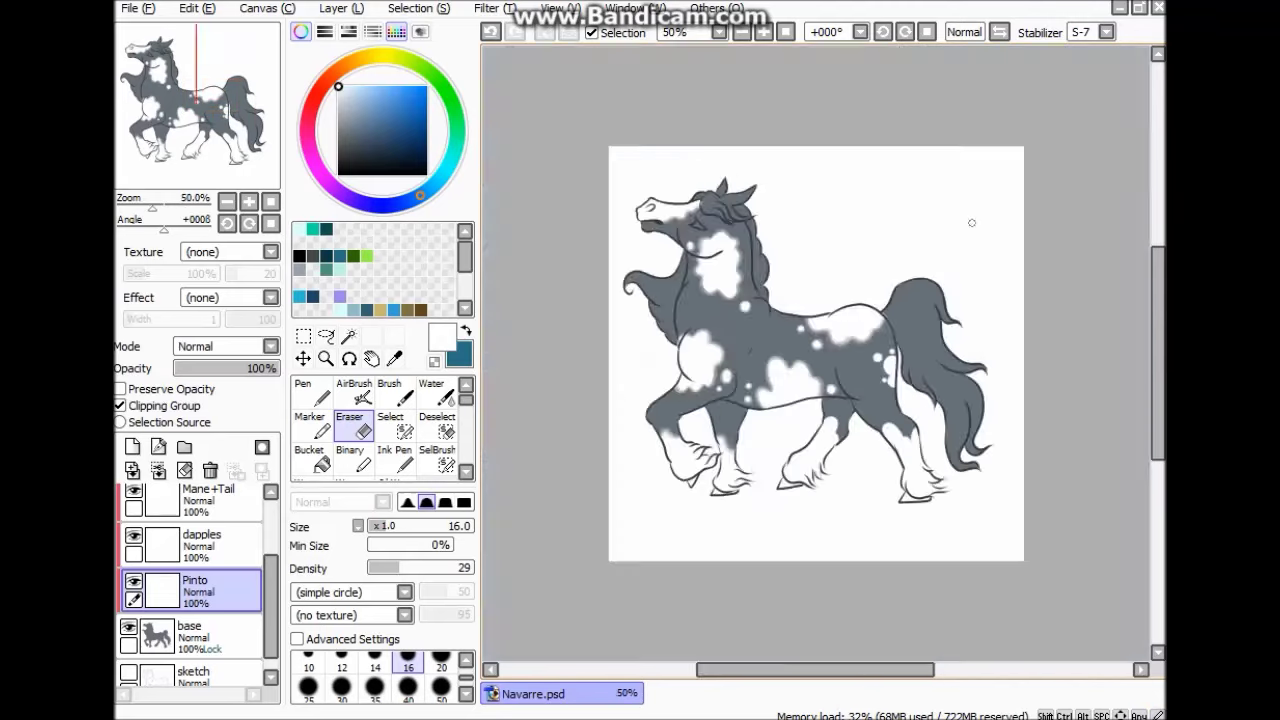
scroll(972, 223, up, 4)
mouse_move(712, 444)
mouse_down()
mouse_move(767, 500)
mouse_move(727, 426)
mouse_move(768, 476)
mouse_move(764, 506)
mouse_up()
key(bracketright)
mouse_move(940, 520)
mouse_down()
mouse_move(1029, 515)
mouse_move(1077, 472)
mouse_move(1067, 484)
mouse_move(976, 450)
mouse_move(1078, 467)
mouse_move(949, 466)
mouse_up()
Step: Soften the patch at the back of the thigh and its surrounding spots with the Eraser, starting at size 14
scroll(866, 317, up, 3)
key(bracketleft)
key(bracketleft)
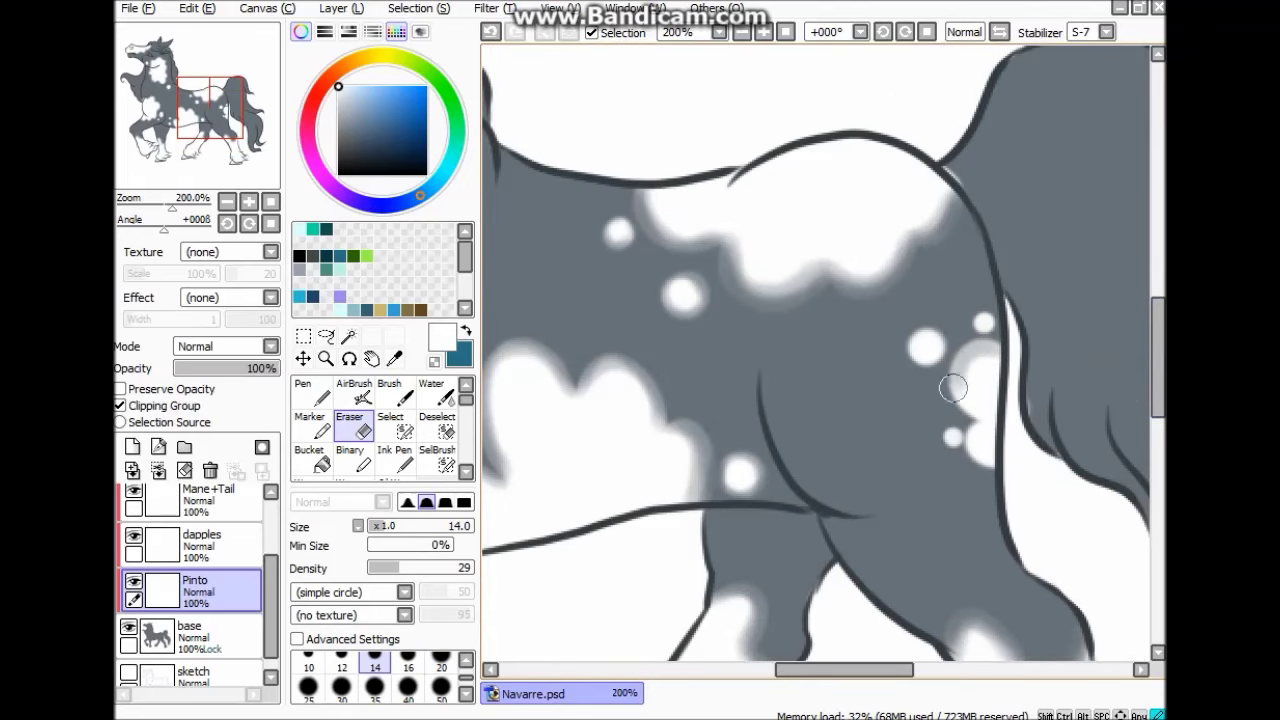
drag(953, 374, 955, 424)
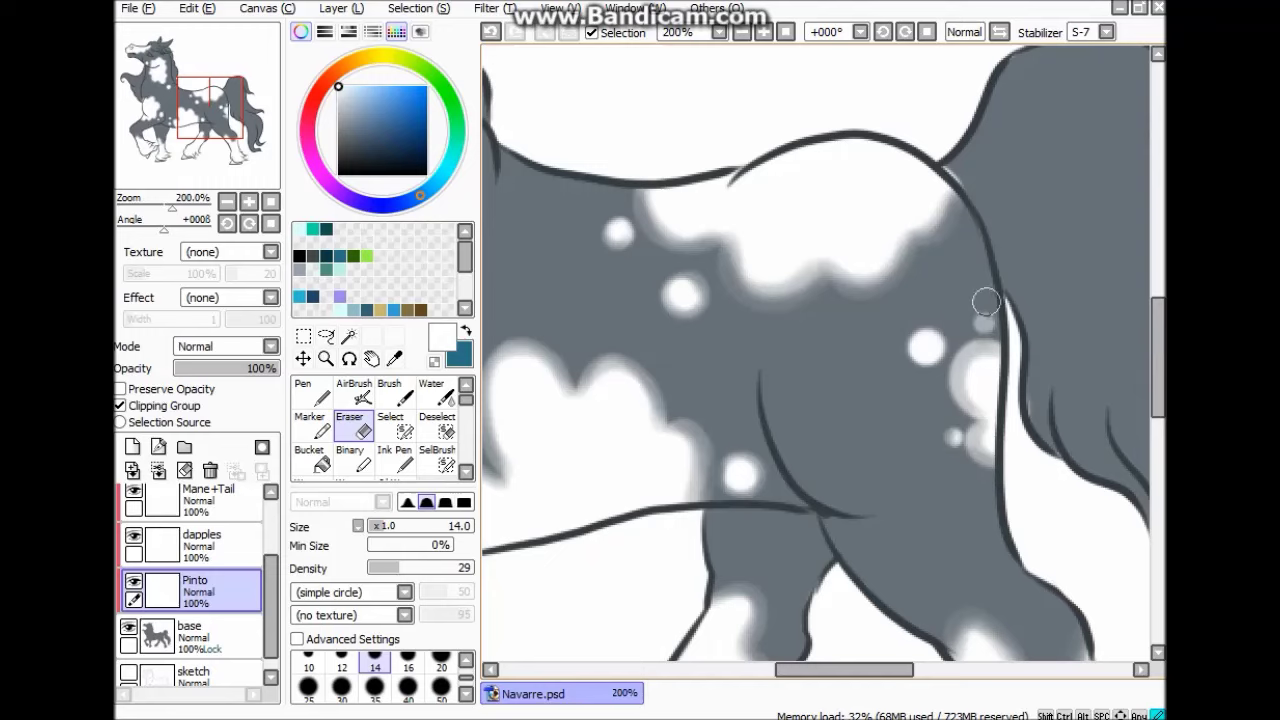
scroll(971, 358, up, 2)
key(bracketleft)
key(bracketleft)
mouse_move(784, 360)
mouse_down()
mouse_move(797, 457)
mouse_move(837, 566)
mouse_move(810, 508)
mouse_up()
mouse_move(786, 344)
mouse_down()
mouse_move(826, 277)
mouse_move(867, 292)
mouse_up()
Step: Preserve the Pinto layer's opacity and make the Mane+Tail layer active
scroll(911, 263, down, 6)
click(160, 389)
click(205, 500)
scroll(918, 335, up, 4)
click(441, 688)
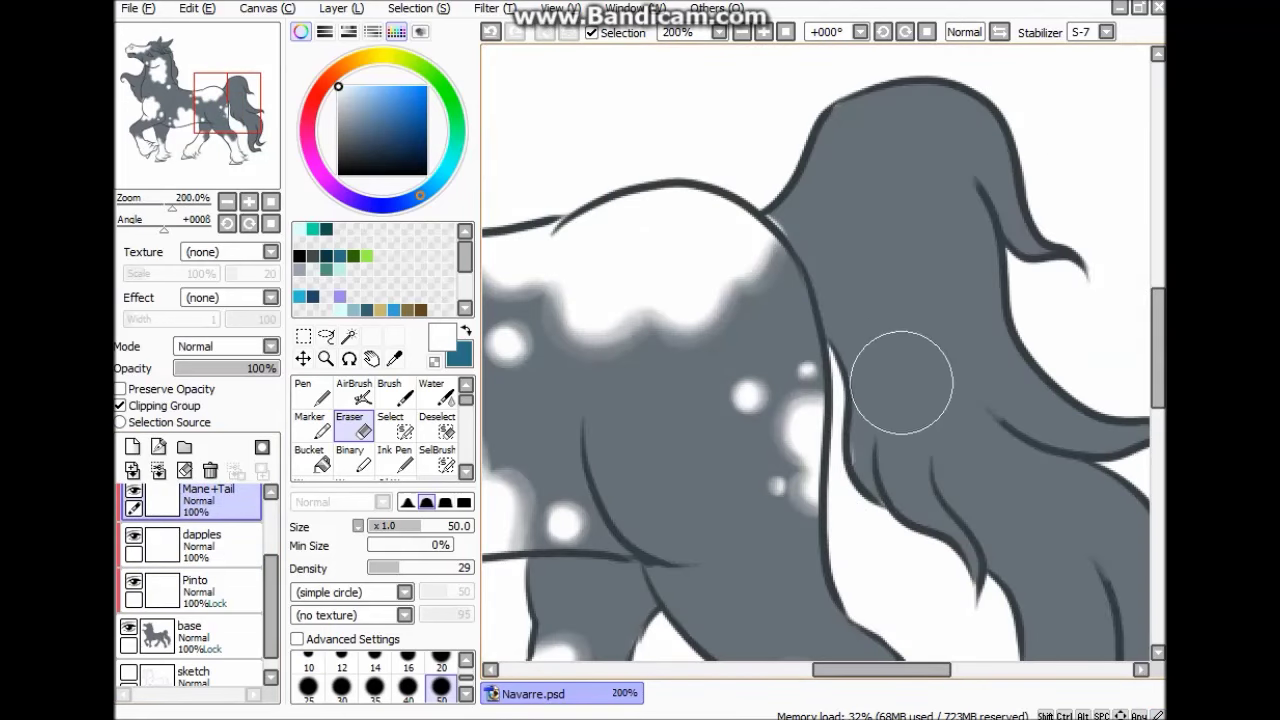
Step: Paint the upper tail white with the AirBrush on the Mane+Tail layer, undoing the last stroke
click(354, 392)
click(441, 691)
mouse_move(903, 497)
mouse_down()
mouse_move(803, 183)
mouse_move(938, 93)
mouse_up()
click(374, 662)
mouse_move(788, 222)
mouse_down()
mouse_move(831, 306)
mouse_move(840, 366)
mouse_up()
key(ctrl+z)
Step: Fill the lower end of the tail with white
drag(832, 670, 865, 670)
scroll(860, 643, down, 1)
drag(1158, 348, 1158, 376)
click(441, 692)
mouse_move(905, 576)
mouse_down()
mouse_move(811, 414)
mouse_move(957, 480)
mouse_move(940, 520)
mouse_up()
Step: Paint the long mane sections along the neck and chest white
drag(900, 670, 713, 670)
drag(1158, 400, 1158, 346)
mouse_move(788, 212)
mouse_down()
mouse_move(700, 346)
mouse_move(756, 450)
mouse_up()
click(441, 664)
scroll(556, 340, up, 1)
mouse_move(820, 195)
mouse_down()
mouse_move(774, 423)
mouse_move(780, 560)
mouse_up()
Step: Fill the forelock and the thin mane strands near the ears with white, reducing the AirBrush to size 7
scroll(843, 216, up, 3)
scroll(843, 216, right, 3)
mouse_move(843, 216)
mouse_down()
mouse_move(905, 285)
mouse_move(975, 565)
mouse_move(945, 500)
mouse_move(940, 395)
mouse_up()
mouse_move(716, 148)
mouse_down()
mouse_move(738, 190)
mouse_move(800, 215)
mouse_move(1117, 267)
mouse_move(883, 163)
mouse_up()
click(375, 666)
scroll(515, 558, up, 3)
scroll(375, 666, up, 1)
click(375, 666)
drag(865, 273, 903, 320)
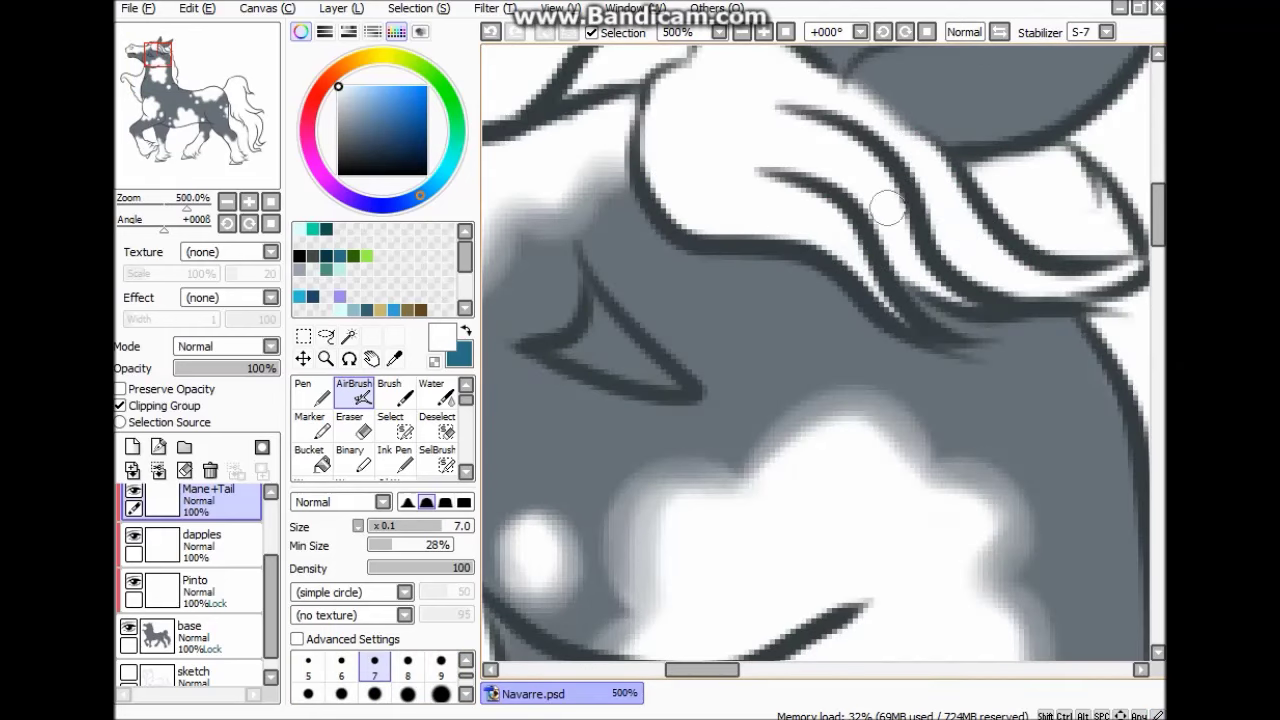
Step: Preserve the Mane+Tail layer's opacity and make the Eyes+hooves layer active
double_click(372, 358)
scroll(195, 590, up, 1)
click(121, 389)
click(205, 519)
Step: Paint the horse's eye pale blue using the AirBrush with the hardest edge shape
scroll(665, 228, up, 4)
scroll(737, 181, up, 2)
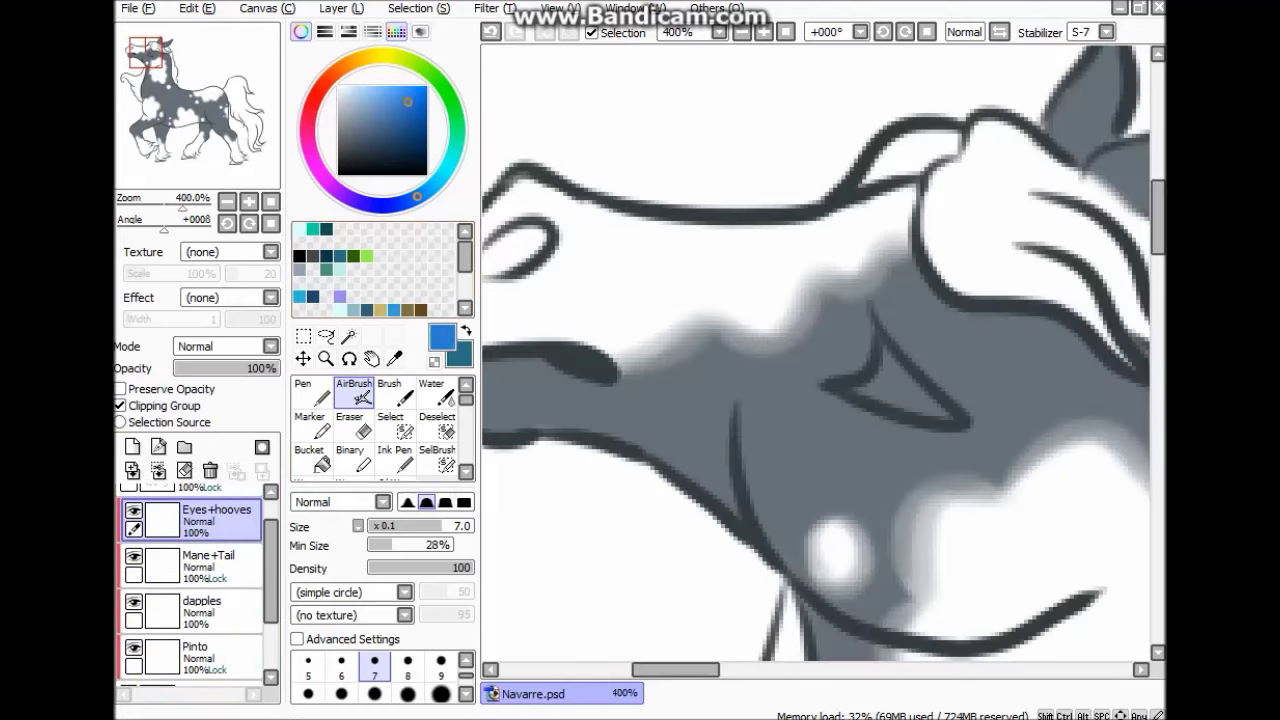
click(464, 502)
click(352, 93)
mouse_move(887, 354)
mouse_down()
mouse_move(880, 390)
mouse_move(950, 415)
mouse_up()
mouse_move(906, 400)
mouse_down()
mouse_move(854, 388)
mouse_move(694, 432)
mouse_move(692, 448)
mouse_up()
Step: Colour the hooves one after another on the Eyes+hooves layer
double_click(372, 358)
scroll(691, 483, up, 7)
mouse_move(953, 523)
mouse_down()
mouse_move(927, 579)
mouse_move(934, 535)
mouse_up()
mouse_move(1110, 559)
mouse_down()
mouse_move(610, 559)
mouse_move(676, 530)
mouse_up()
drag(740, 670, 808, 670)
mouse_move(562, 410)
mouse_down()
mouse_move(657, 481)
mouse_move(572, 453)
mouse_up()
drag(807, 670, 929, 670)
mouse_move(740, 562)
mouse_down()
mouse_move(970, 615)
mouse_move(708, 600)
mouse_move(813, 639)
mouse_up()
key(Home)
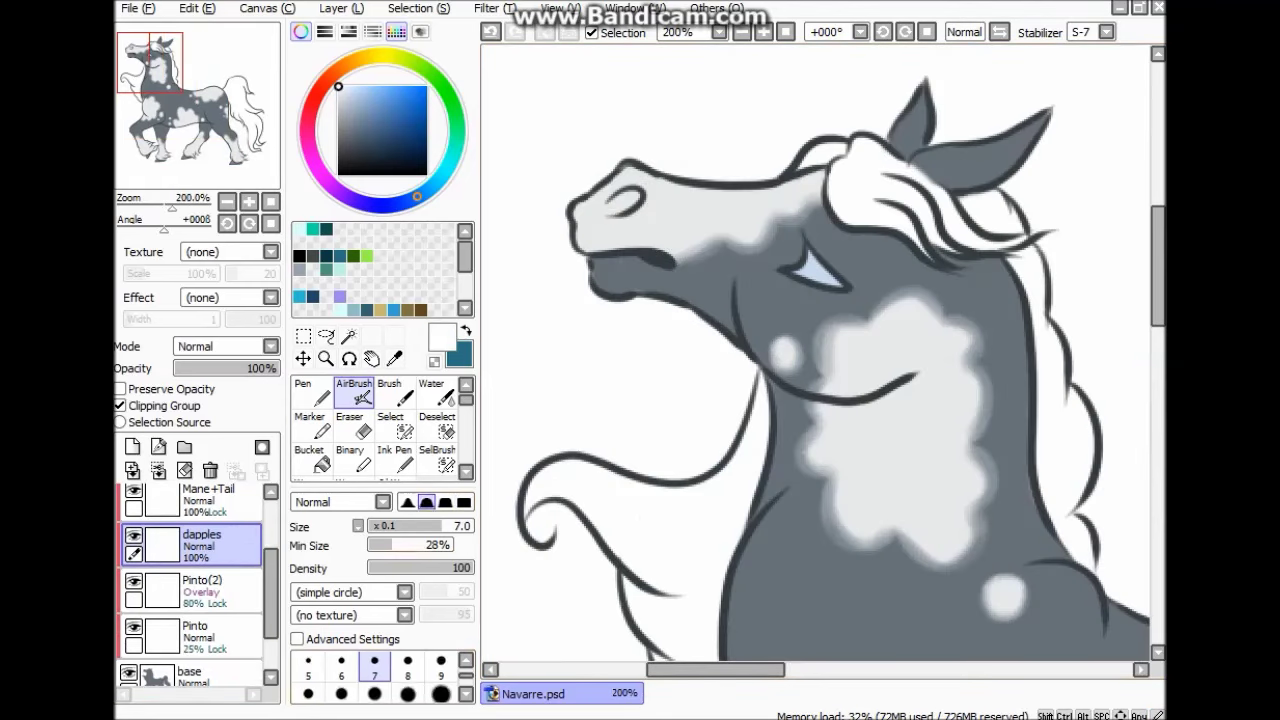
Step: Dapple the face, cheek and upper neck with small soft white spots on the dapples layer, using AirBrush size 9
click(441, 661)
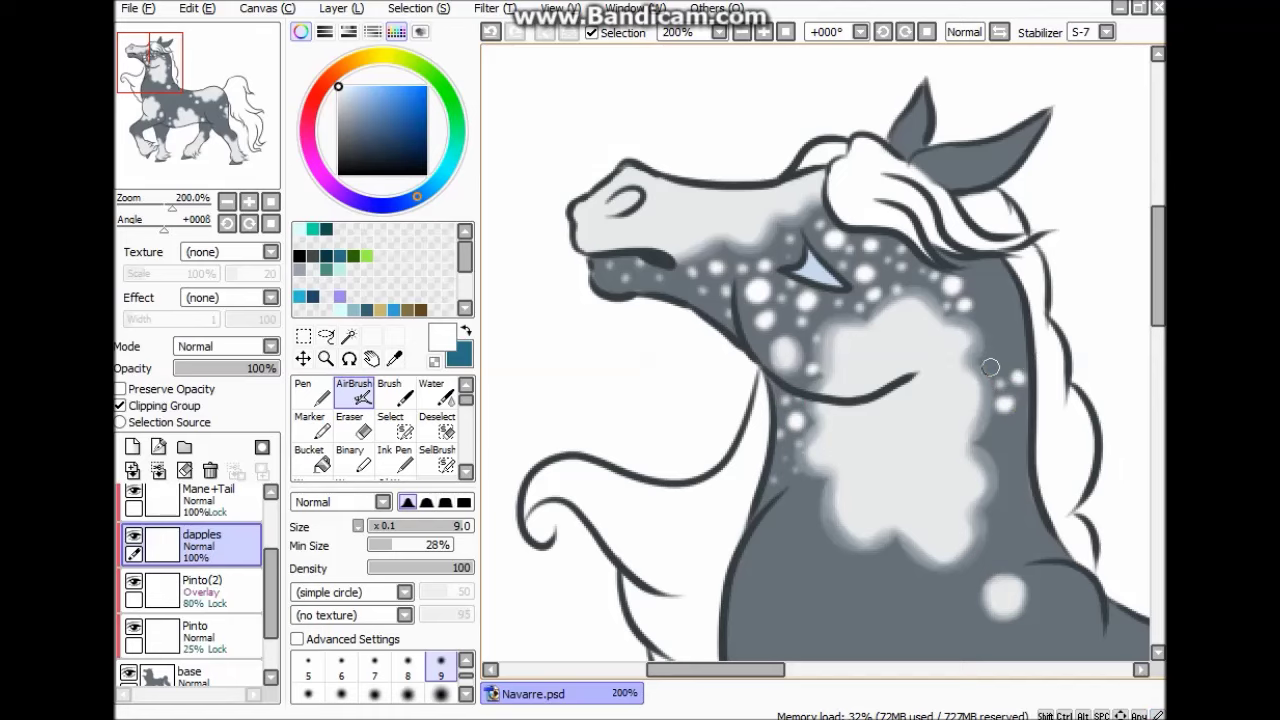
Step: Dapple the lower neck and front of the chest with white spots of varied size, using AirBrush size 12
scroll(1019, 331, down, 5)
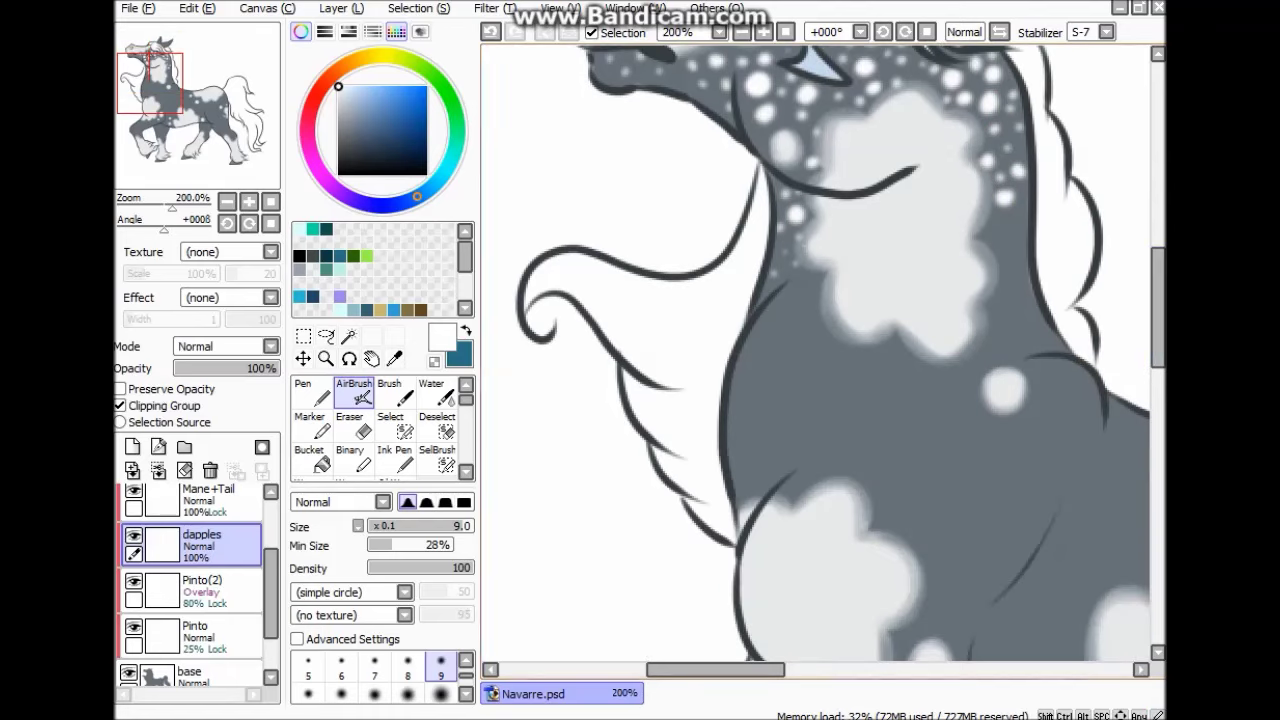
key(bracketright)
key(bracketright)
click(808, 334)
click(756, 359)
click(781, 384)
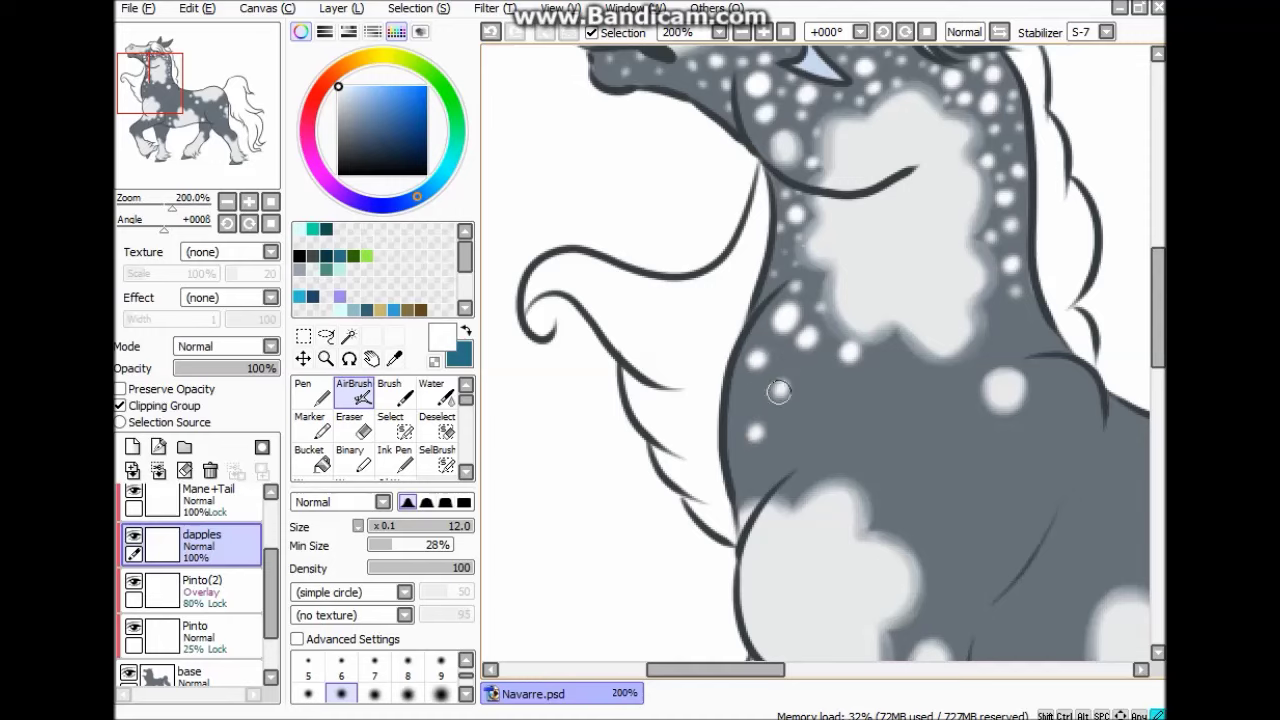
click(814, 389)
click(831, 414)
click(756, 432)
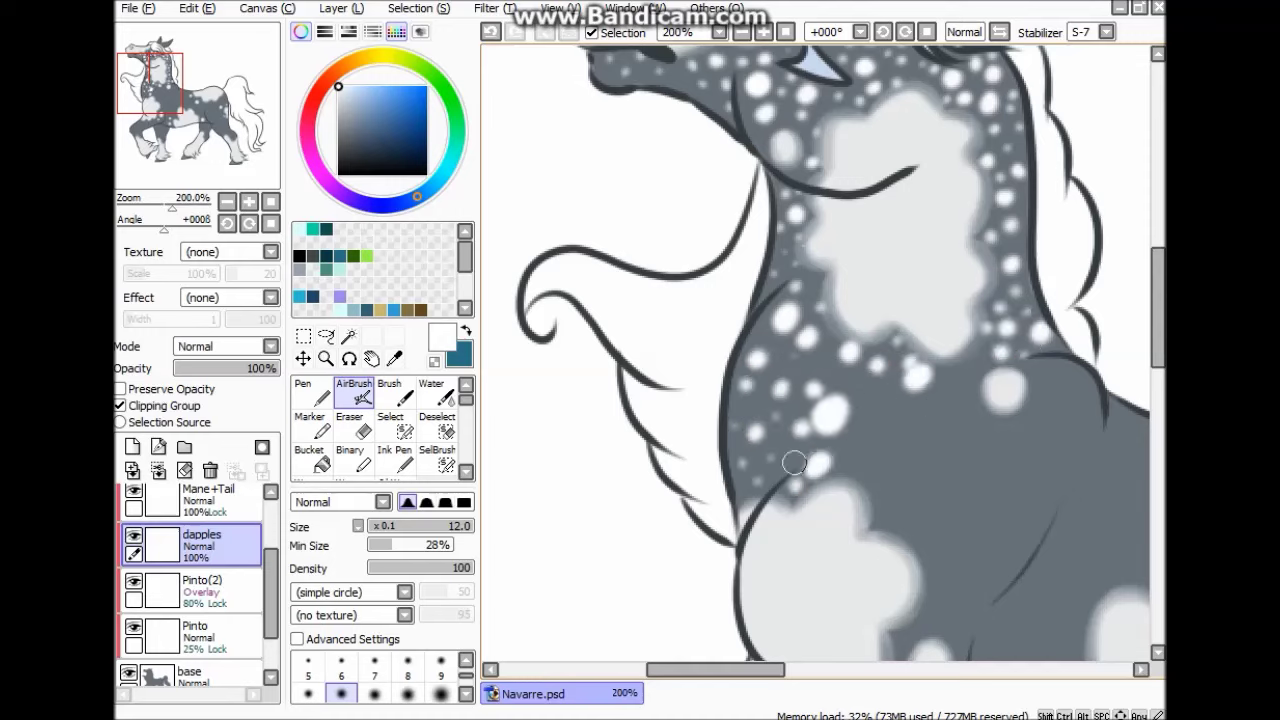
Step: Continue the white dapples across the shoulder and withers and around the rear of the chest patch
click(871, 491)
key(Right)
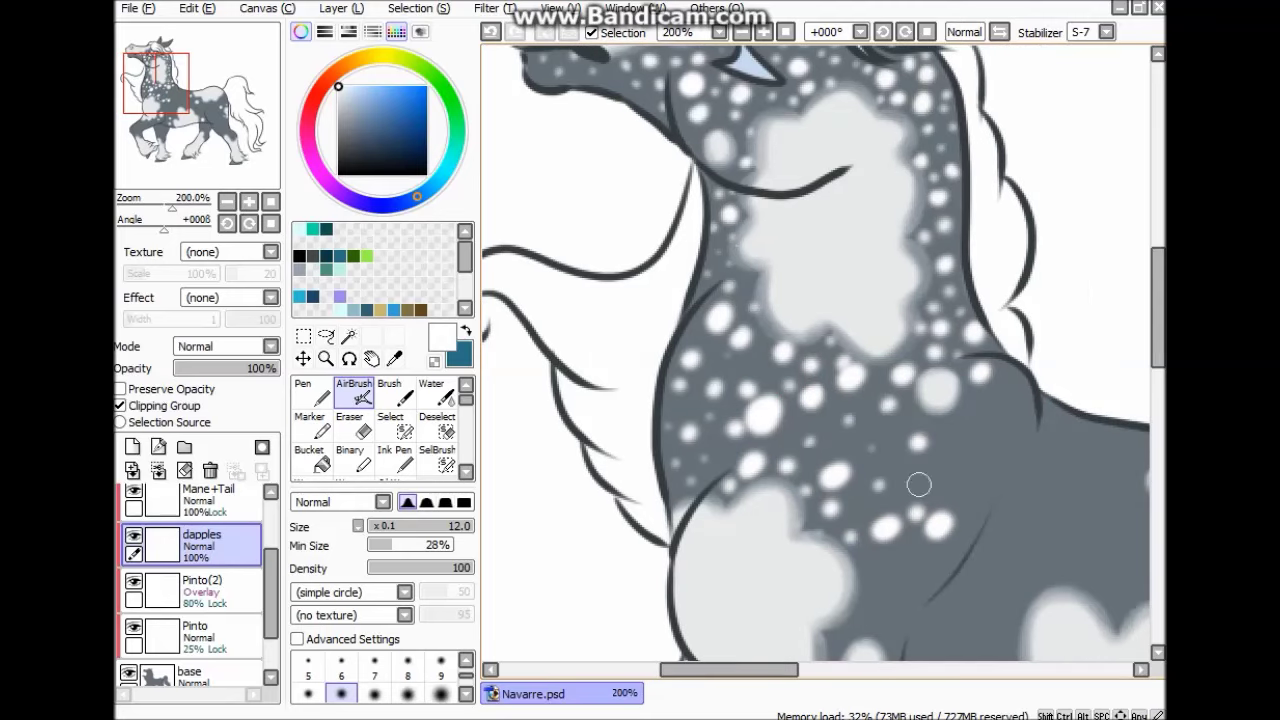
click(1014, 397)
scroll(984, 479, down, 6)
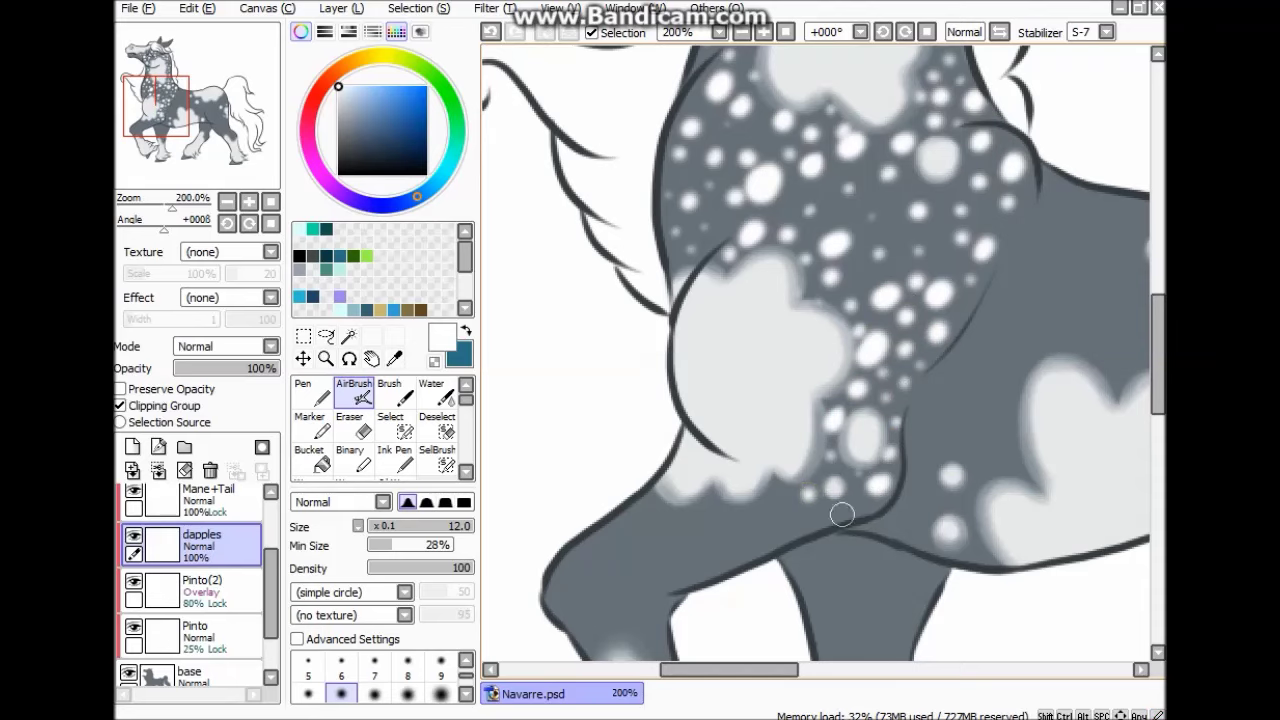
Step: Dapple the upper parts of both front legs with white spots, down to the white leg markings
scroll(637, 501, down, 3)
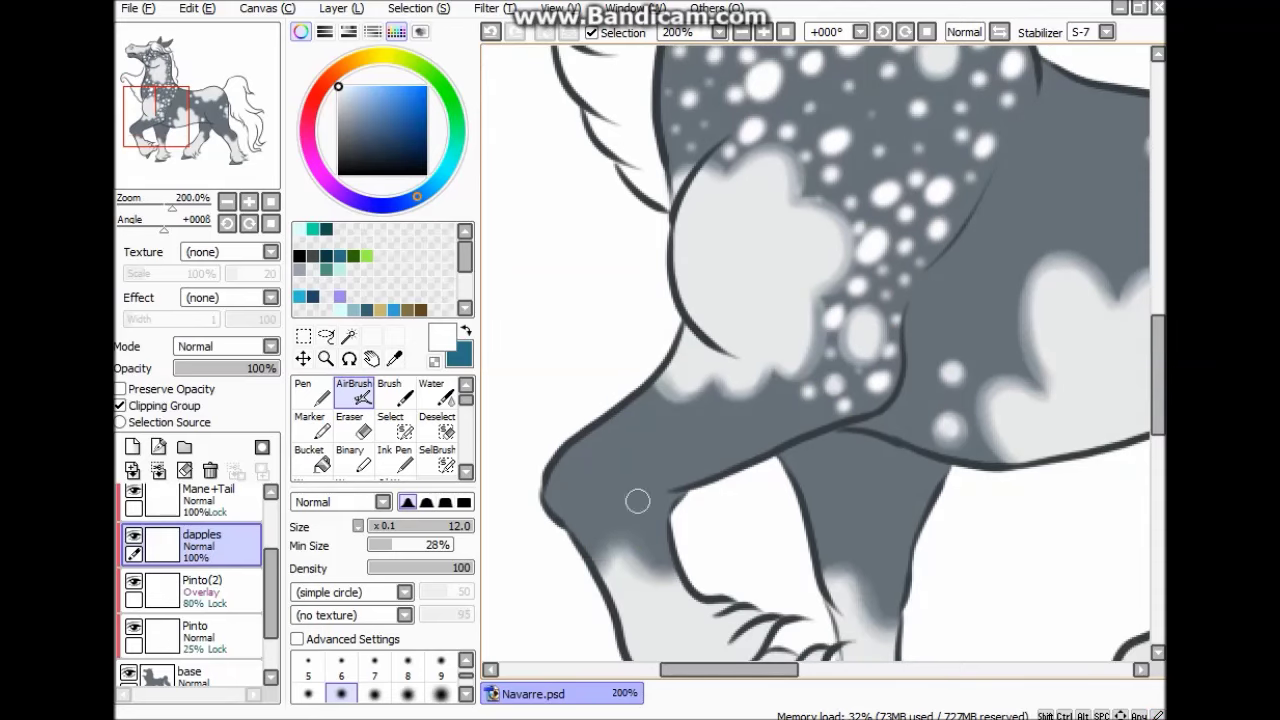
click(668, 426)
click(704, 443)
click(715, 409)
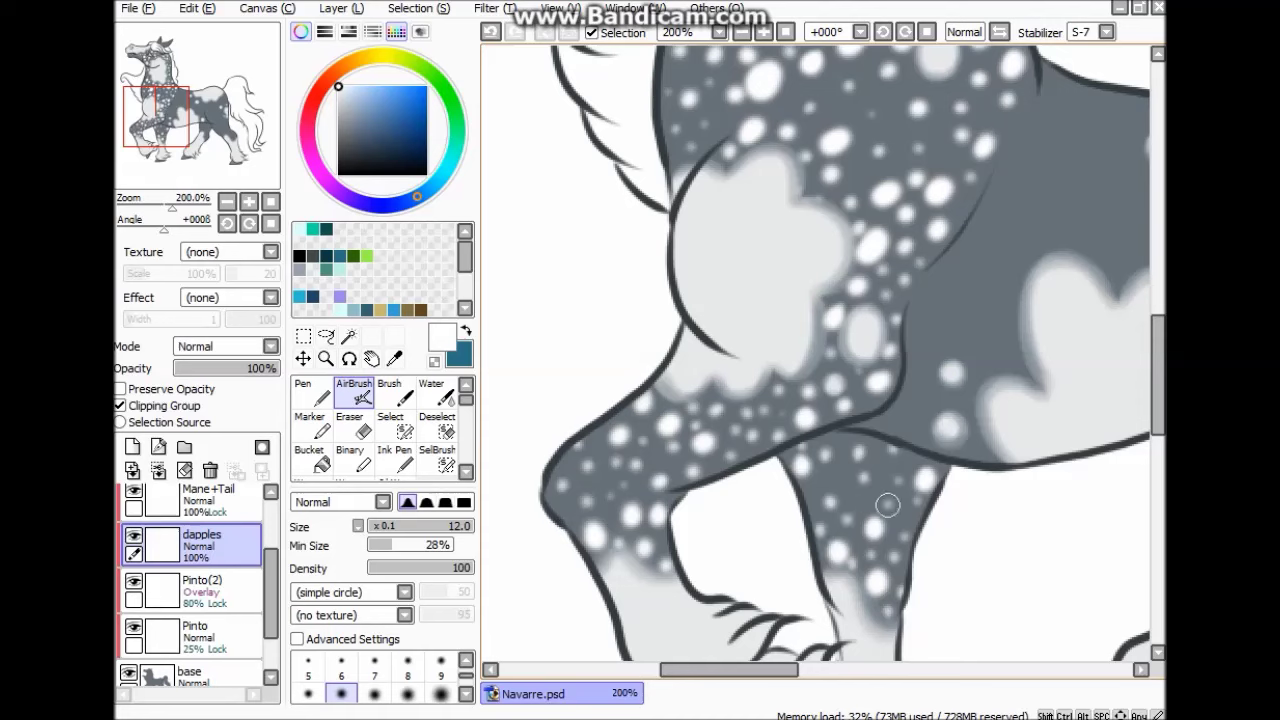
Step: Dapple the front of the barrel behind the shoulder and front leg, from the belly patch up to the withers, with white spots
drag(690, 670, 728, 670)
drag(748, 321, 758, 310)
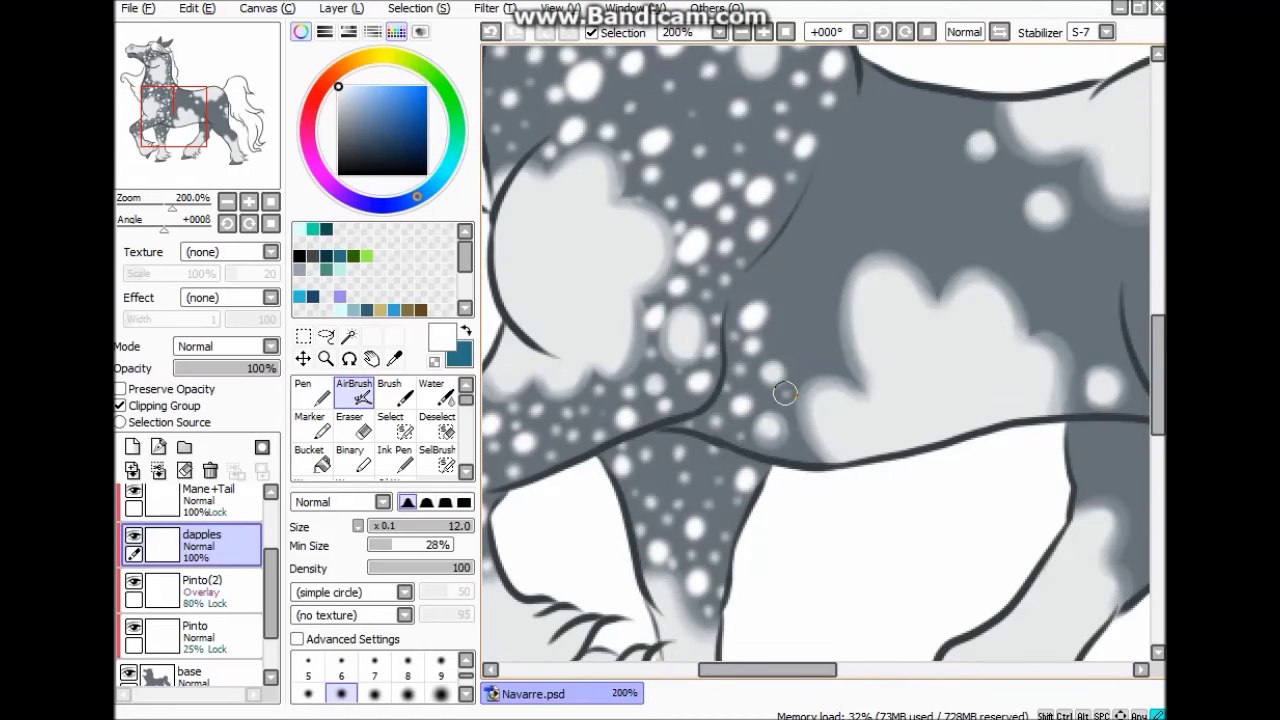
click(752, 291)
click(784, 256)
click(840, 172)
click(874, 212)
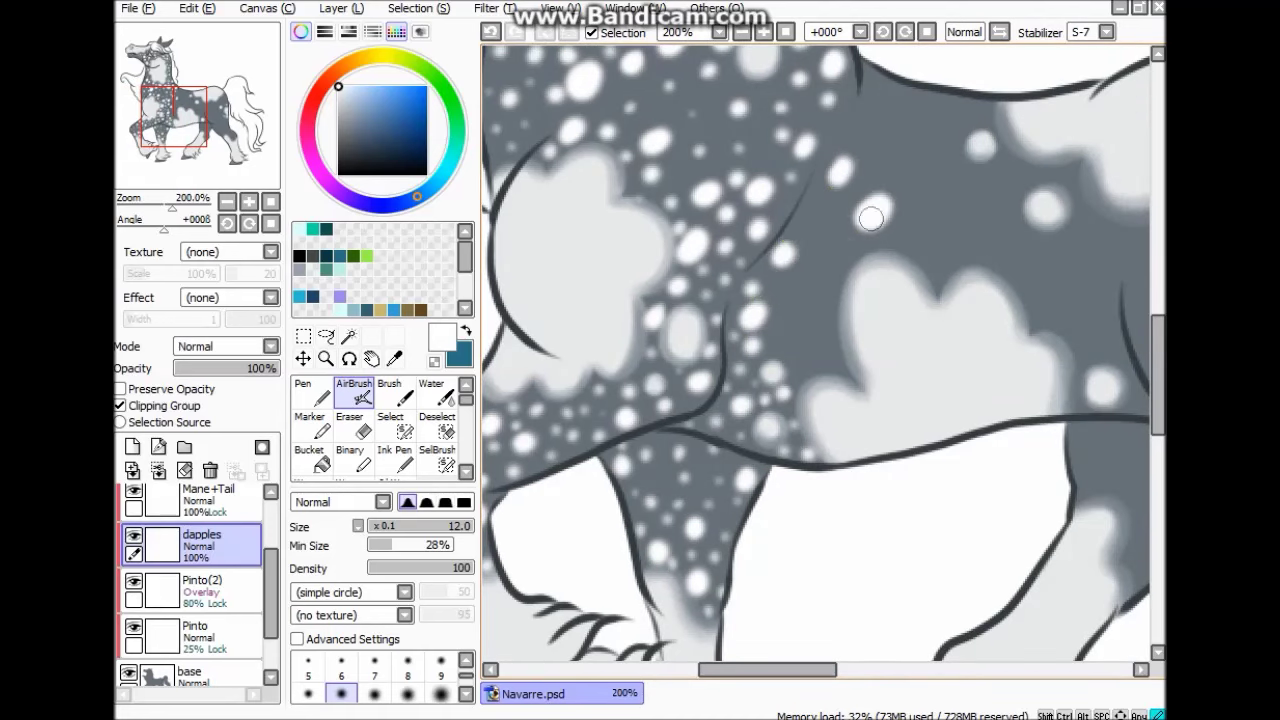
click(890, 96)
click(866, 113)
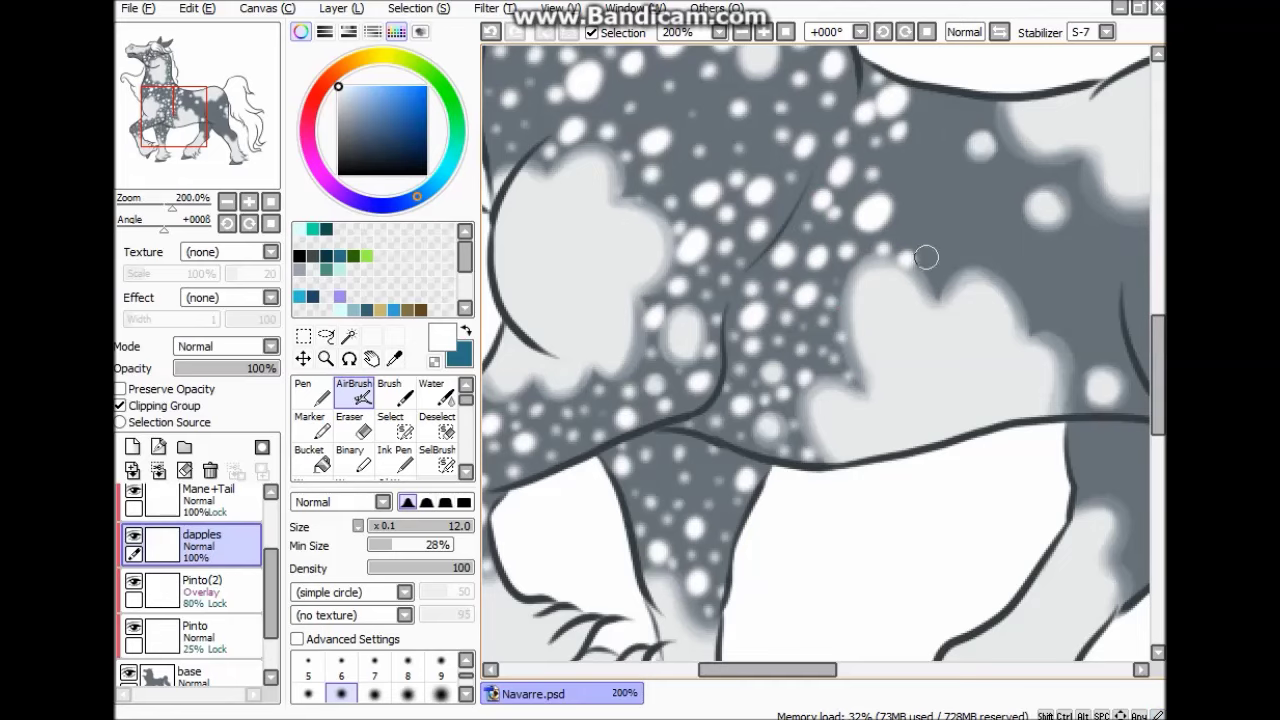
Step: Continue the white dapples along the back and flank, between the belly patch, the rump patch and the hind leg
scroll(926, 257, right, 3)
click(722, 217)
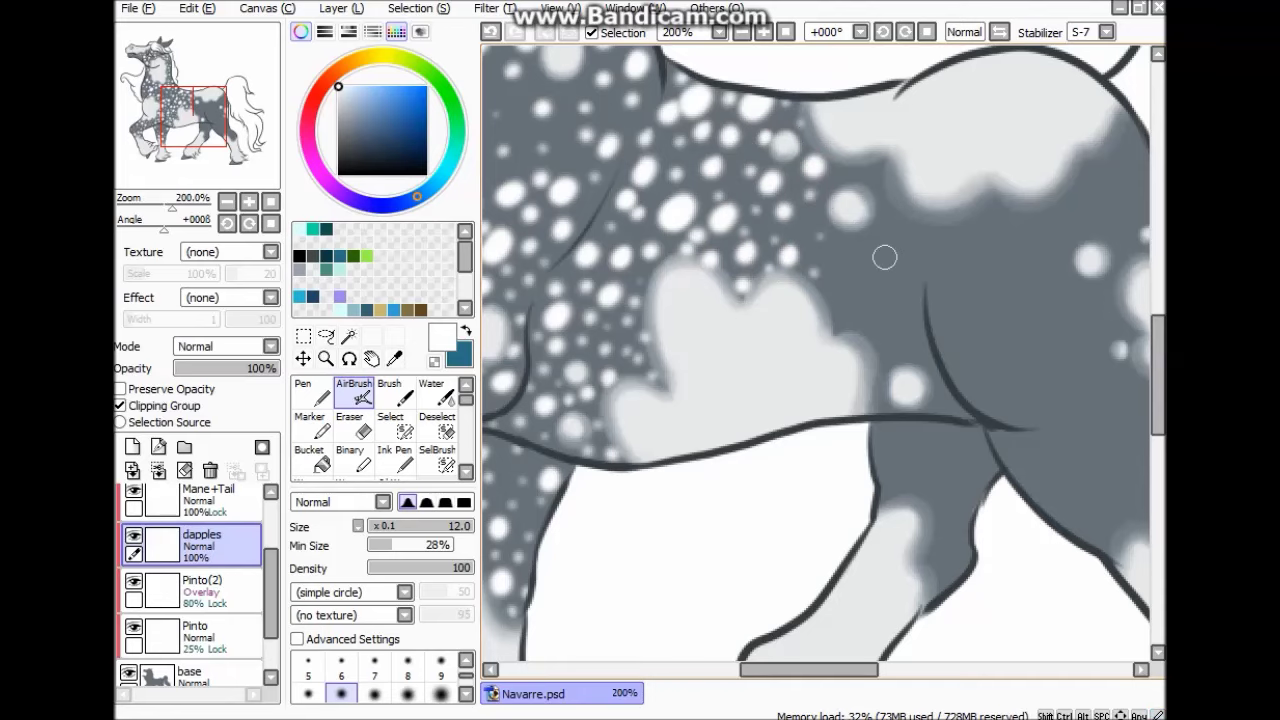
scroll(884, 257, right, 2)
click(800, 205)
click(813, 252)
click(773, 313)
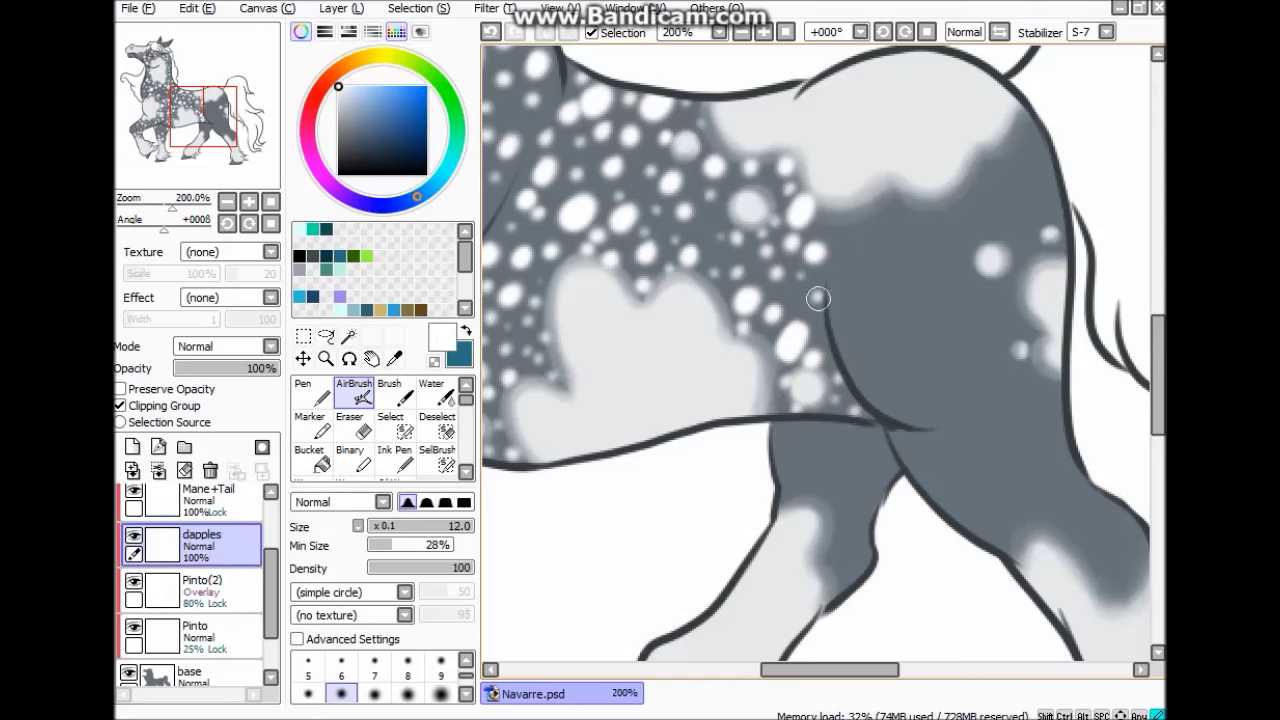
Step: Dapple the hip and upper hindquarters beneath the rump patch with large and small white spots, reaching the rear edge
key(Right)
key(Right)
click(818, 246)
click(823, 292)
click(894, 217)
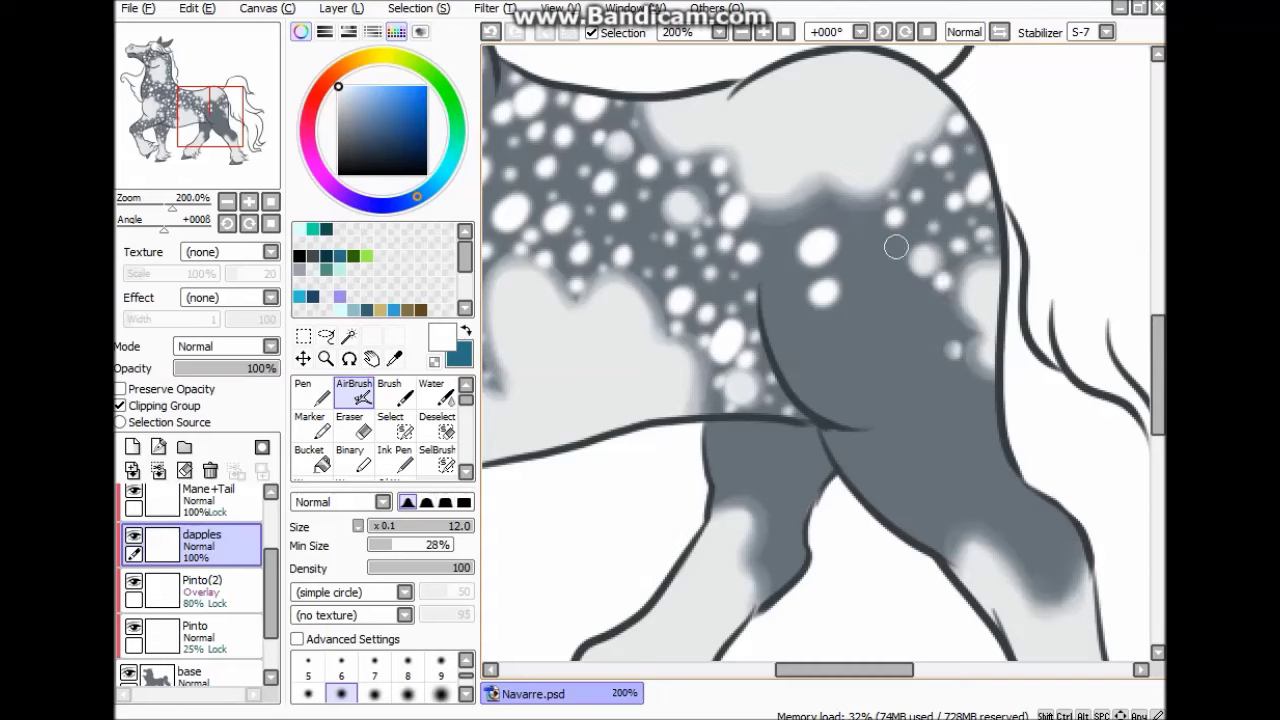
click(780, 306)
click(800, 334)
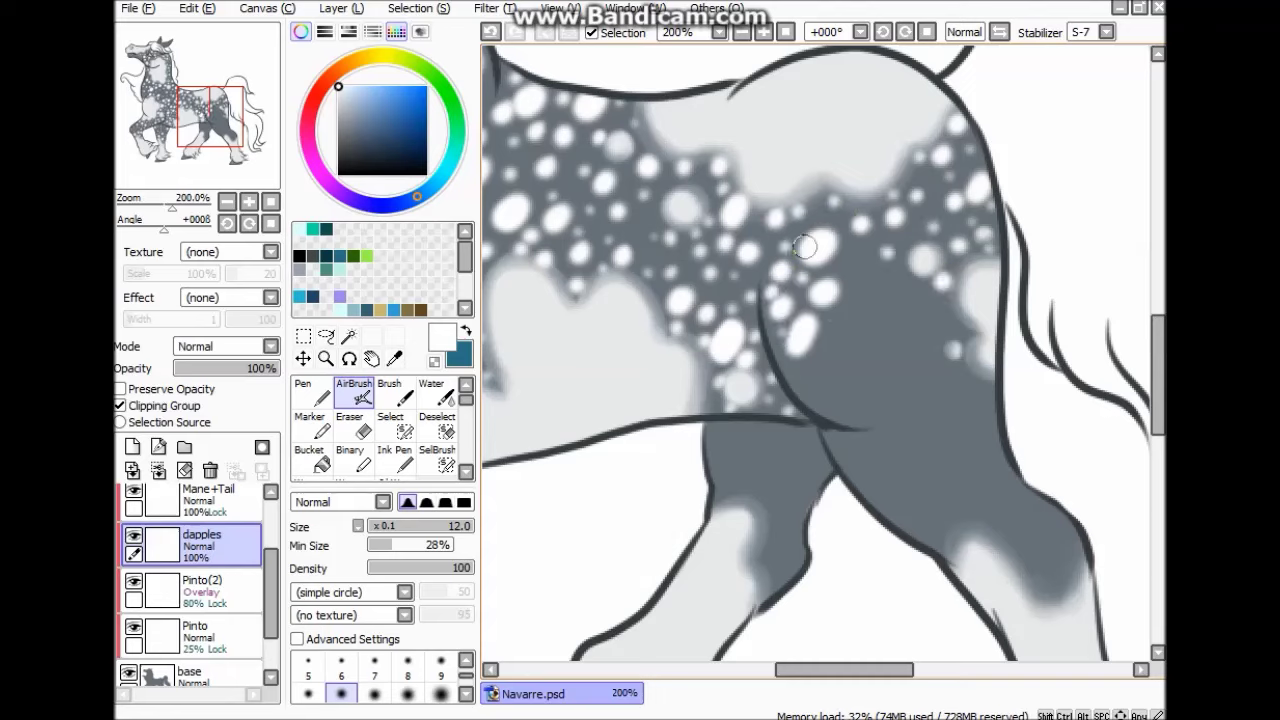
Step: Dapple the upper part of the far hind leg with white spots, down to its white leg marking
click(720, 440)
click(751, 453)
click(789, 482)
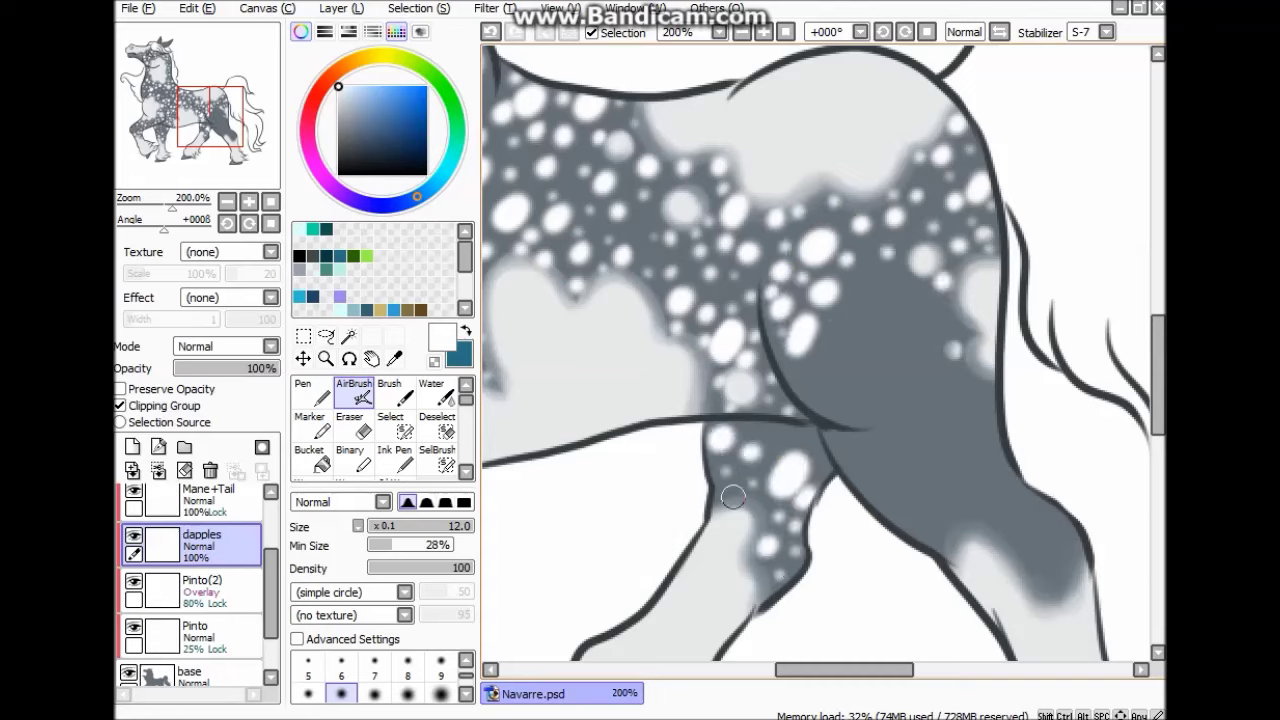
Step: Fill the near thigh and hock with white dapples, using larger oval spots on the thigh and smaller ones near the leg marking
drag(886, 310, 868, 338)
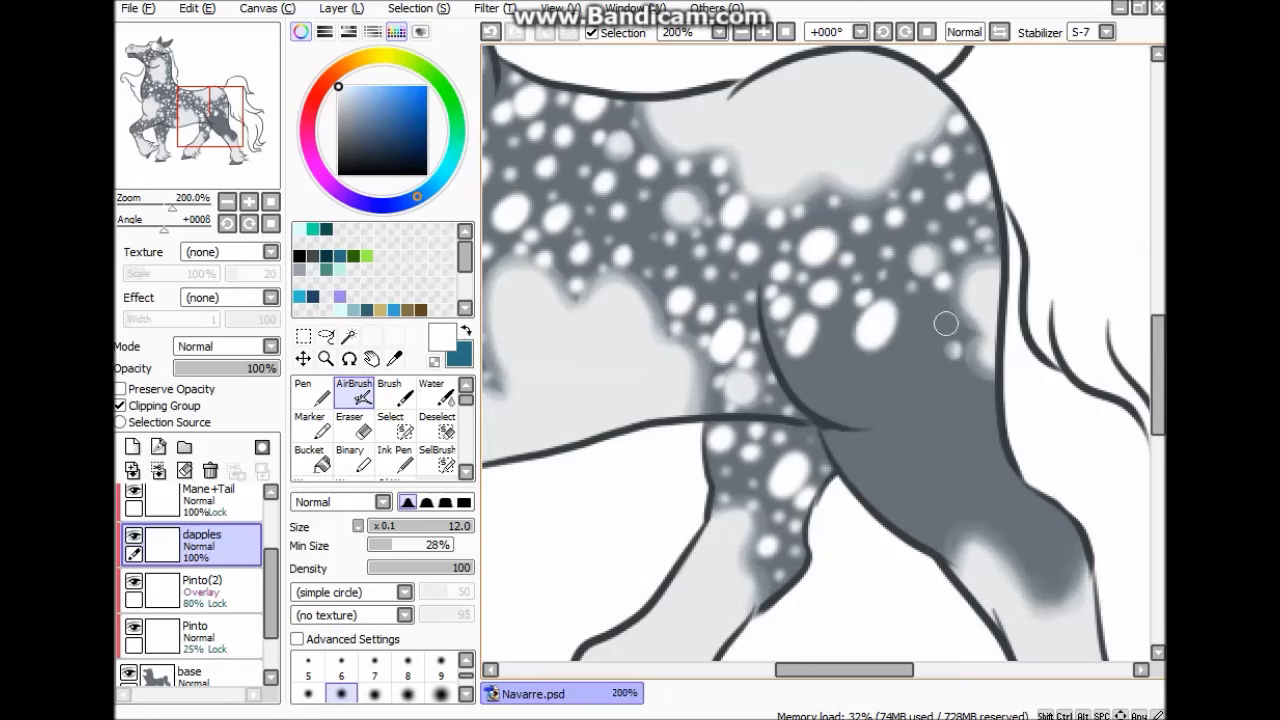
drag(846, 398, 850, 382)
drag(902, 416, 916, 390)
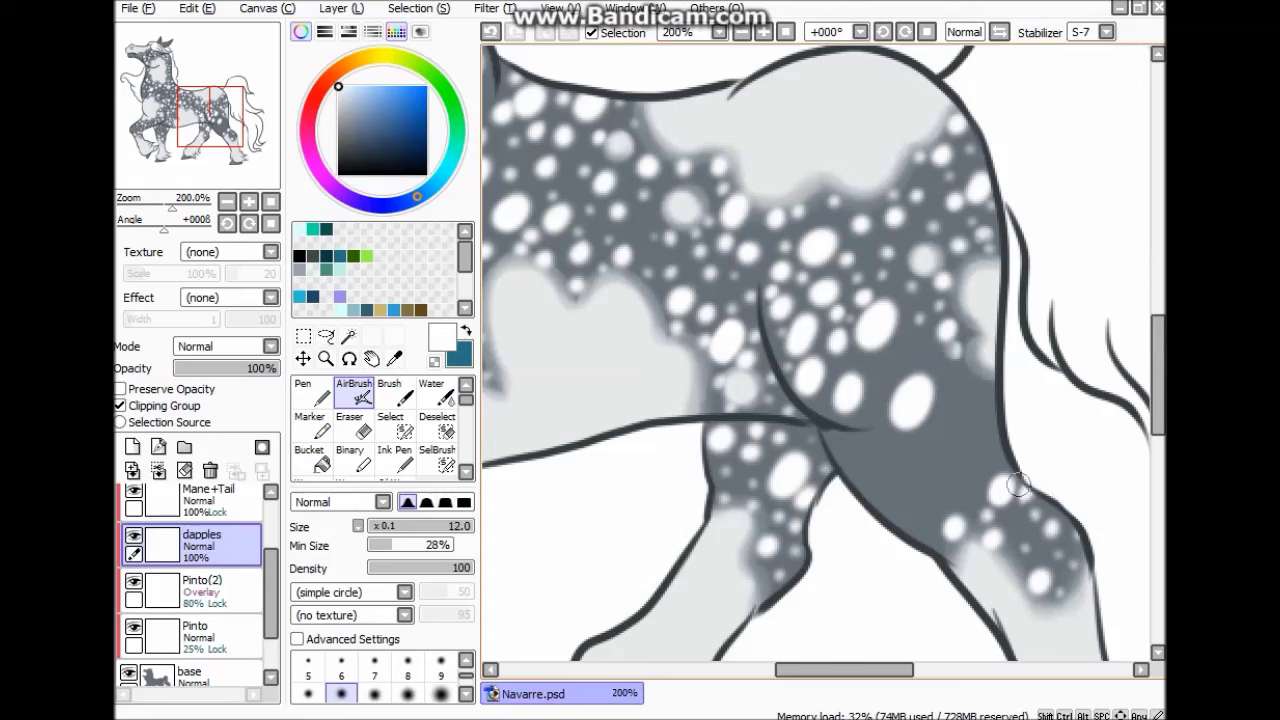
click(928, 533)
click(990, 443)
click(994, 397)
click(968, 428)
click(986, 468)
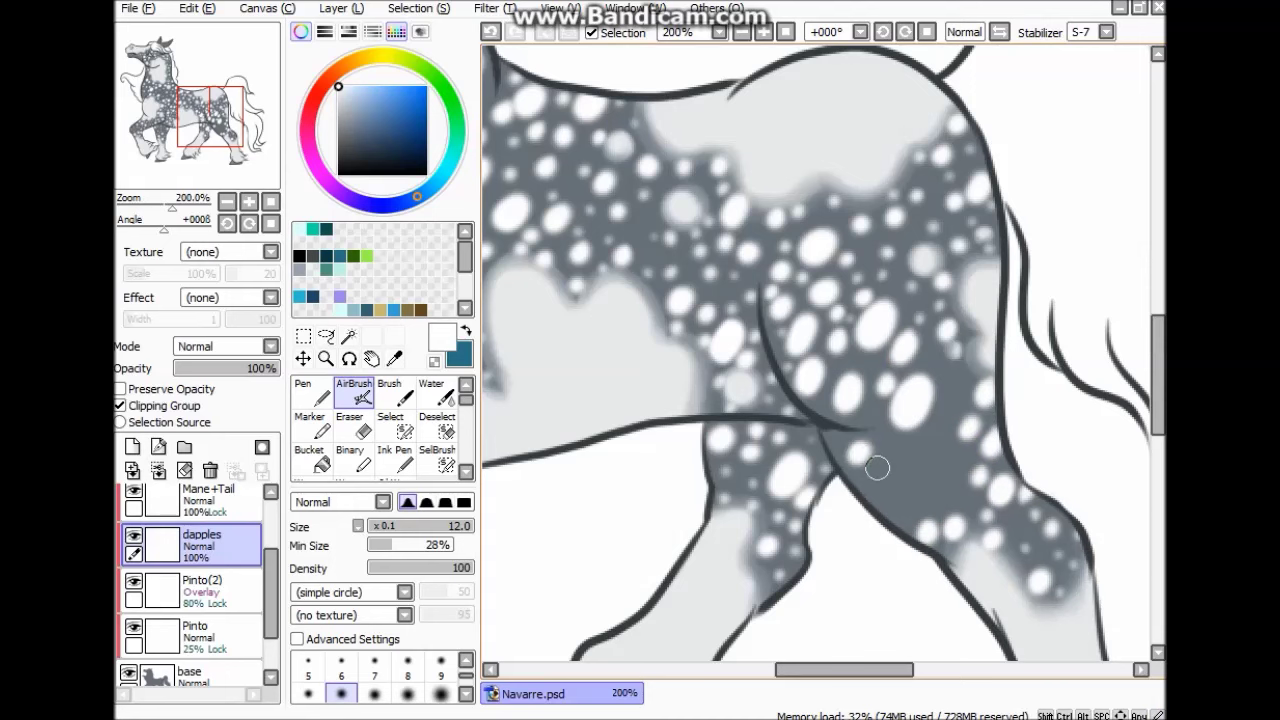
Step: Duplicate the dapples layer as an Overlay copy, and set the original layer to Normal at 11% opacity
click(271, 202)
click(228, 346)
click(204, 428)
click(228, 346)
click(204, 365)
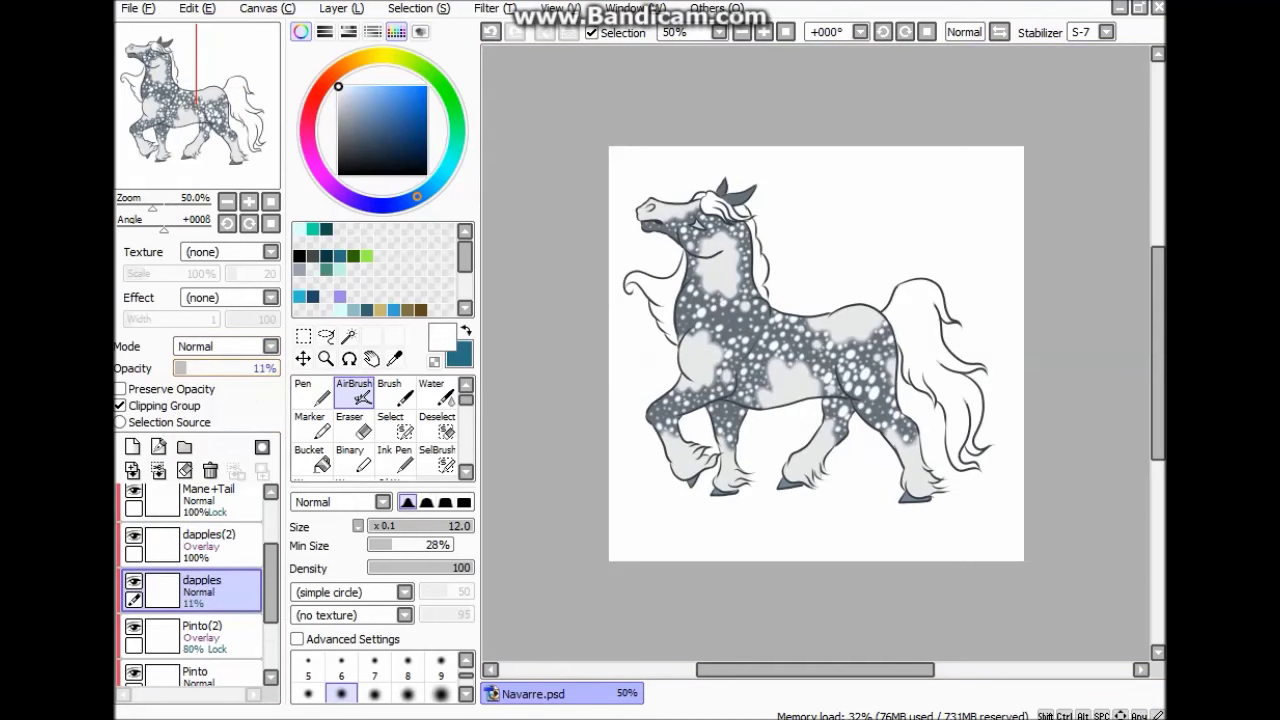